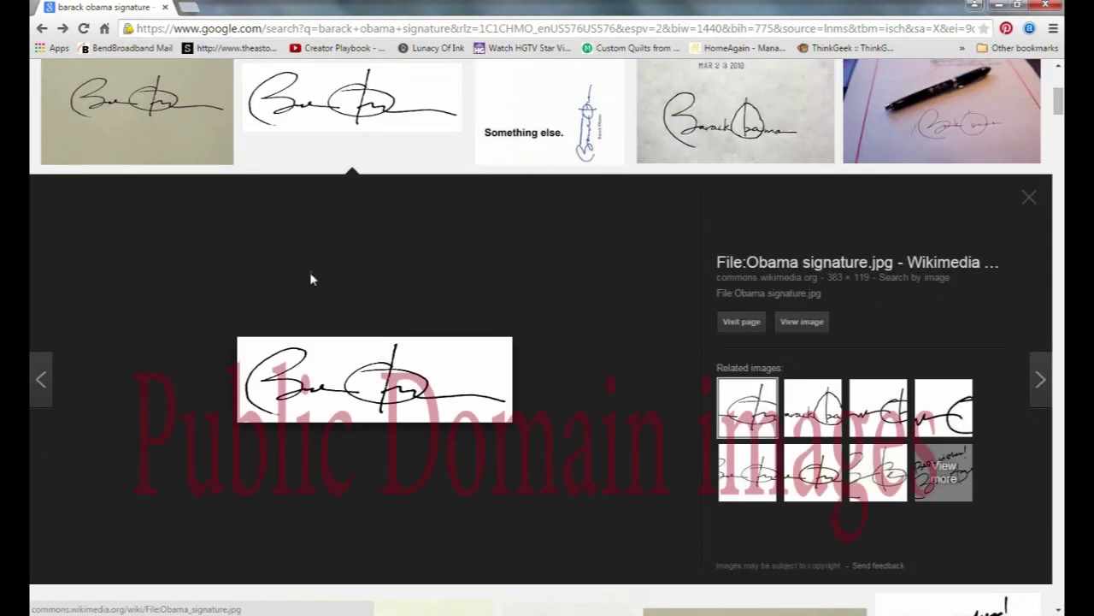
# Open the full-size Obama_signature.jpg from the image results and copy it to the clipboard.
pyautogui.click(790, 326)
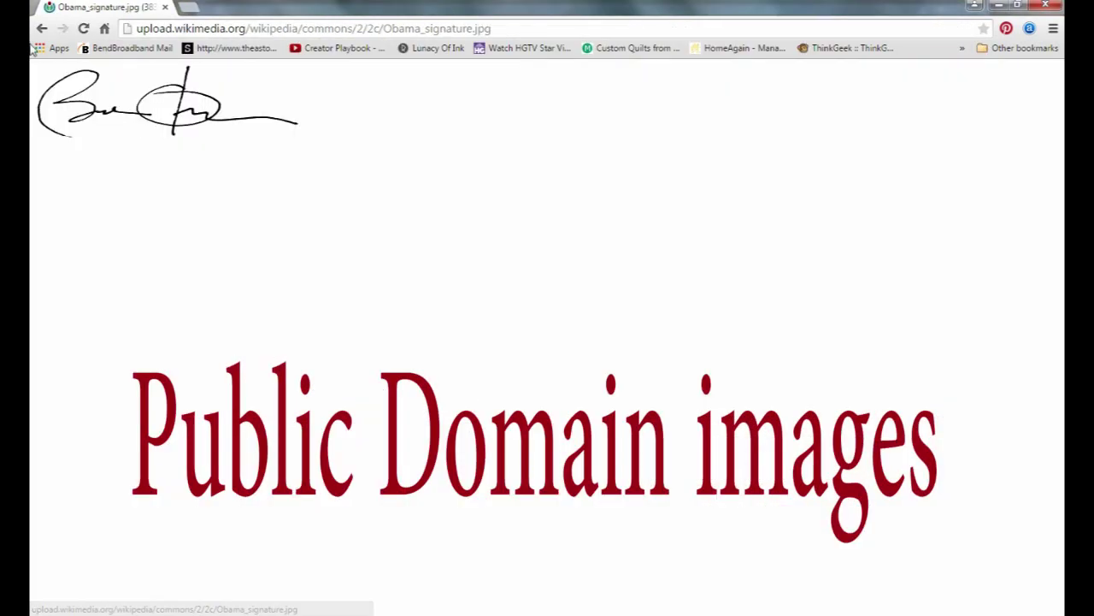
pyautogui.rightClick(158, 120)
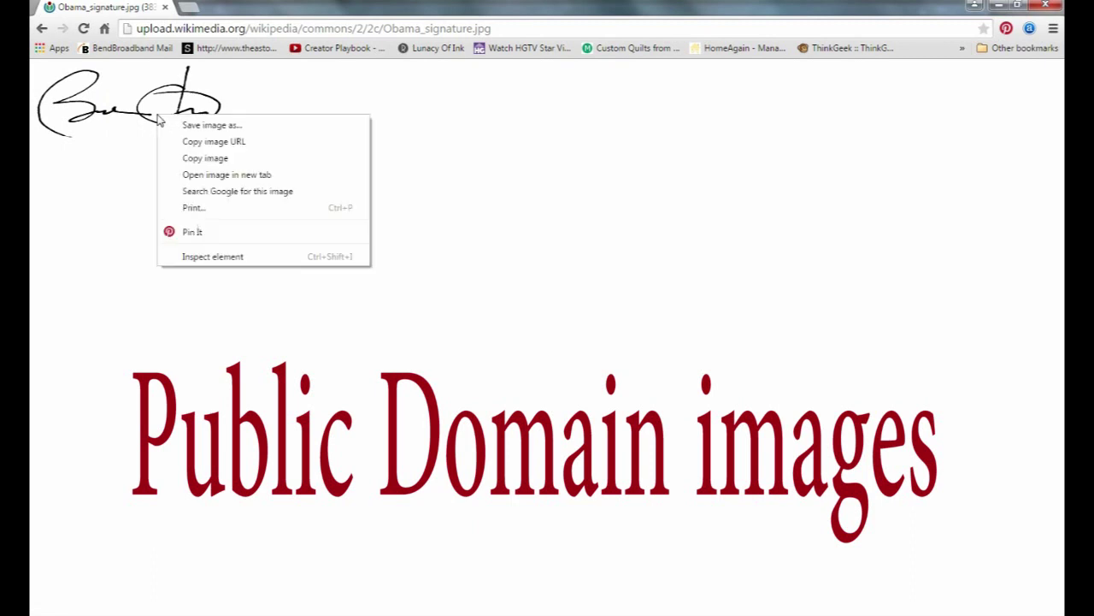
pyautogui.click(204, 160)
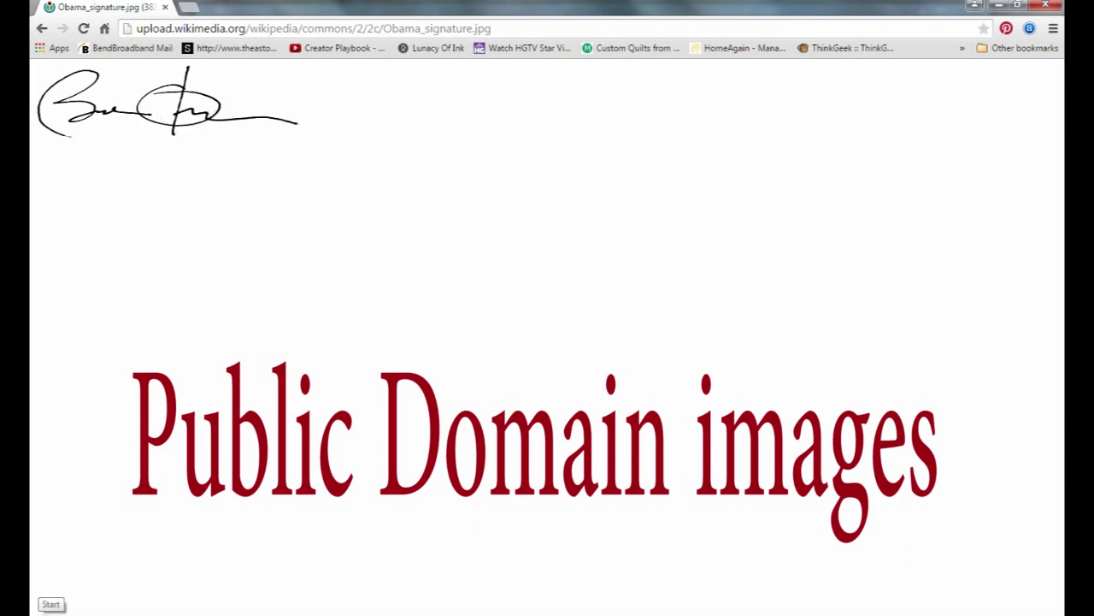
# Switch to the Photoshop Elements 5.0 full editor and create a new document from the clipboard image.
pyautogui.click(43, 611)
pyautogui.click(54, 295)
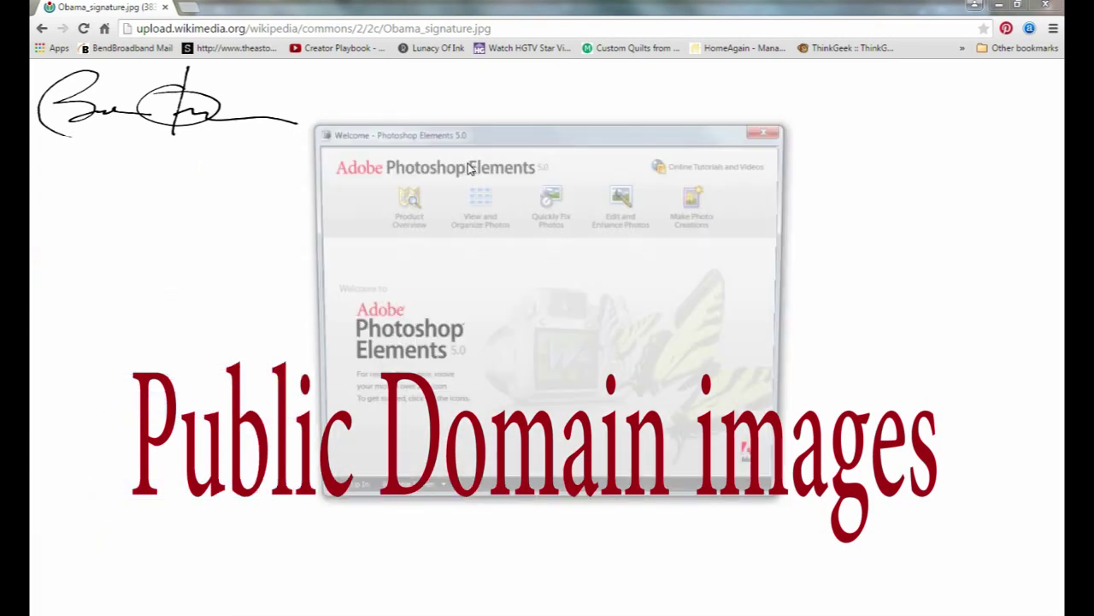
pyautogui.click(625, 195)
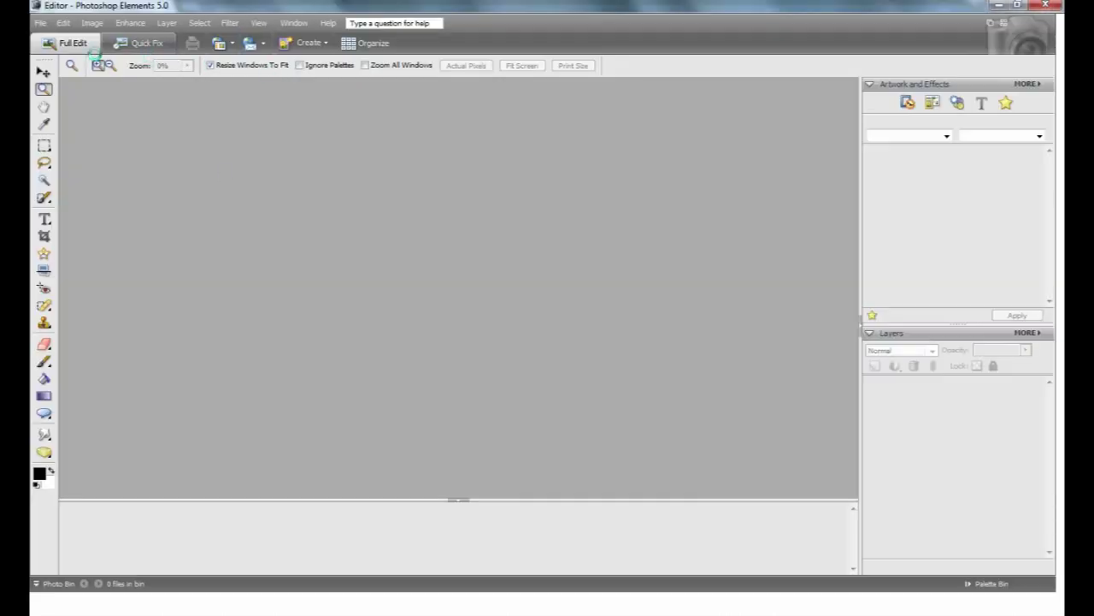
pyautogui.click(39, 23)
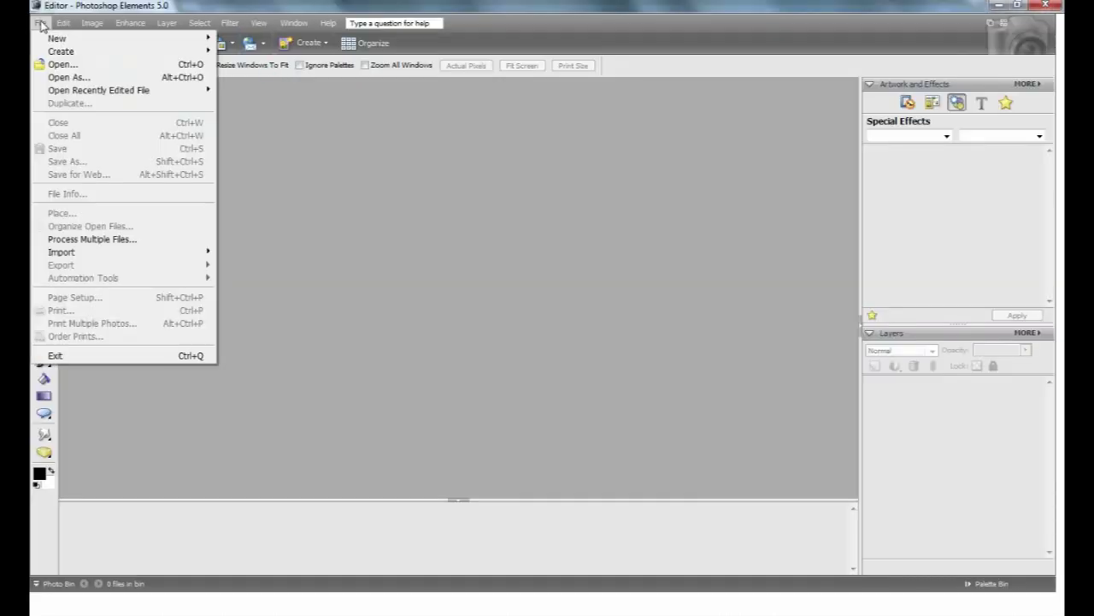
pyautogui.moveTo(55, 41)
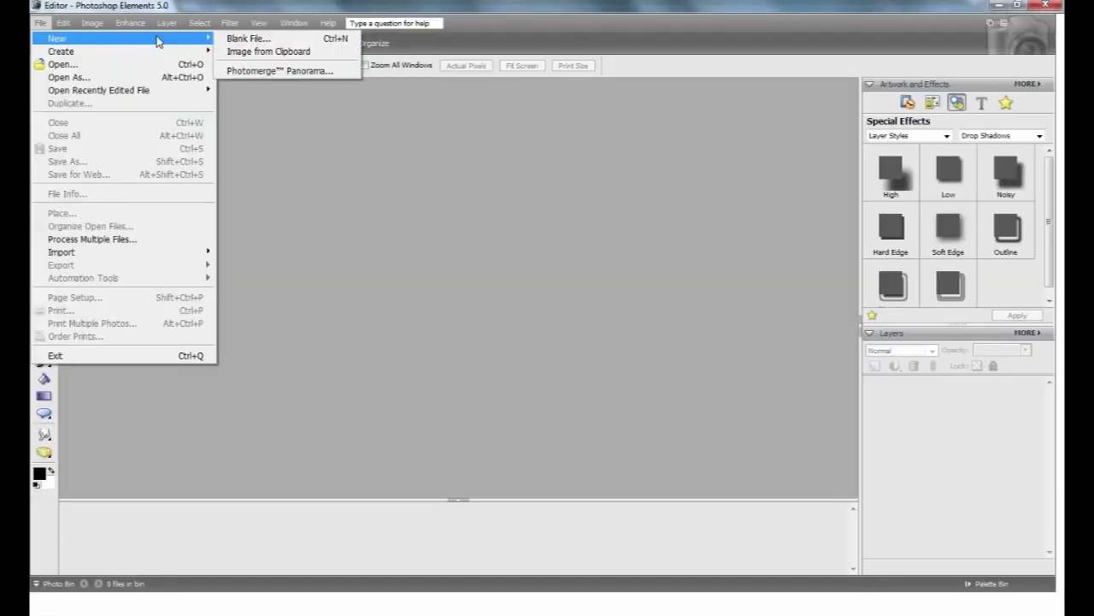
pyautogui.click(256, 51)
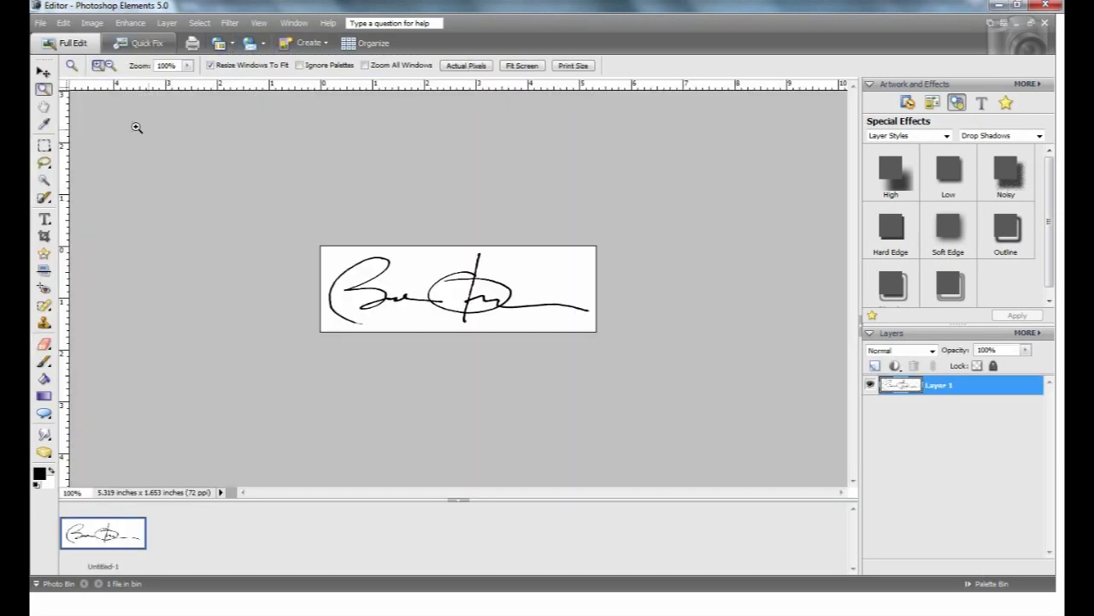
# Erase the end of the first name's stroke inside the large oval with the 13 px Eraser.
pyautogui.click(490, 303)
pyautogui.click(490, 304)
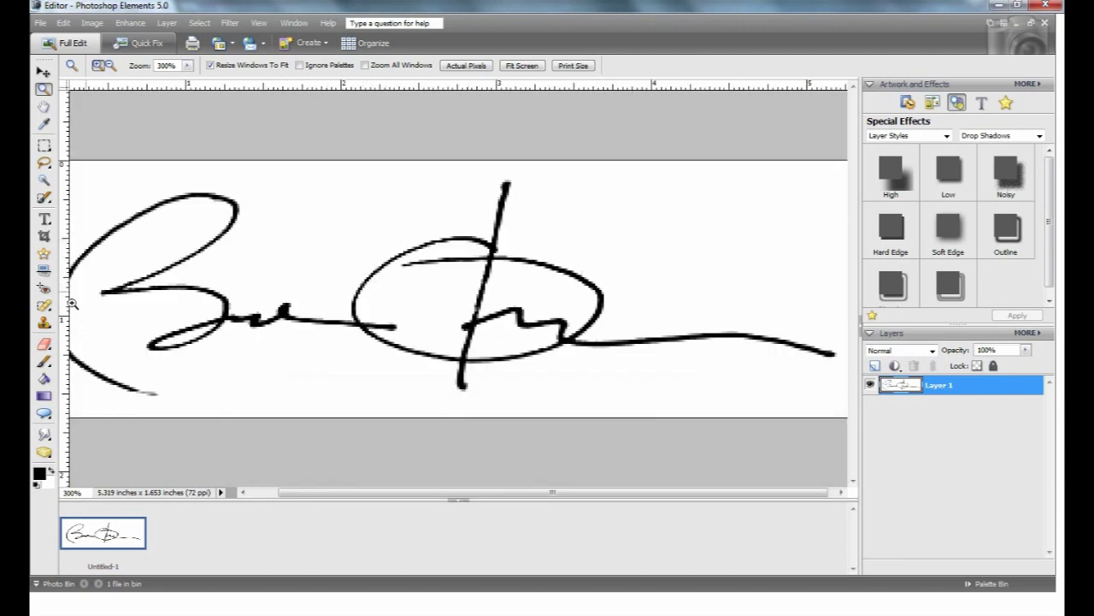
pyautogui.click(44, 345)
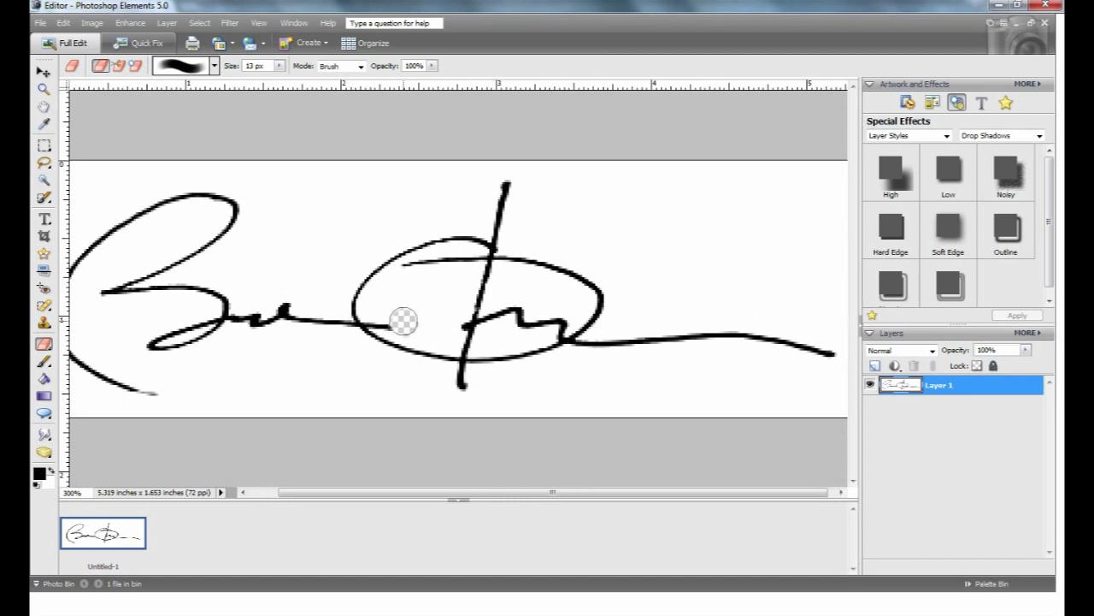
pyautogui.moveTo(397, 320); pyautogui.dragTo(373, 309)
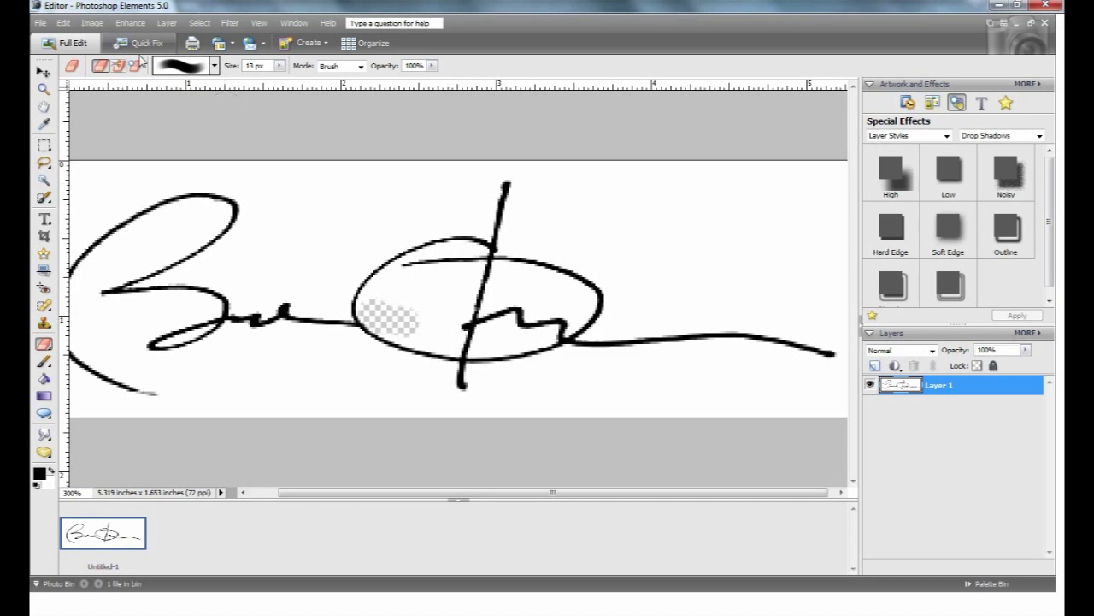
# Duplicate Layer 1 as Layer 1 copy, hide the original Layer 1, and make the copy the active layer.
pyautogui.click(168, 23)
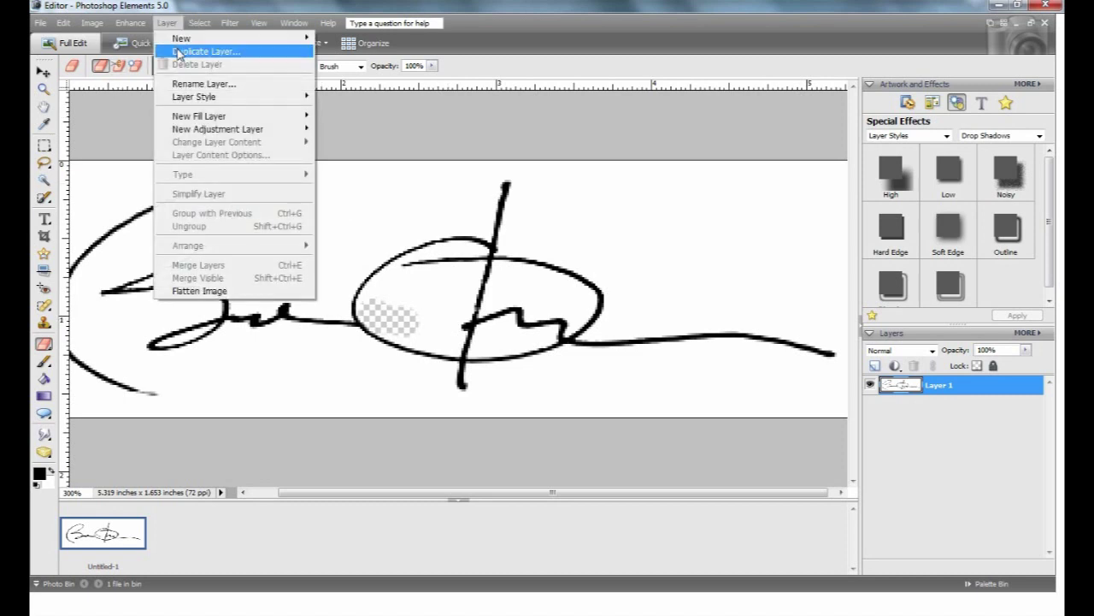
pyautogui.click(179, 53)
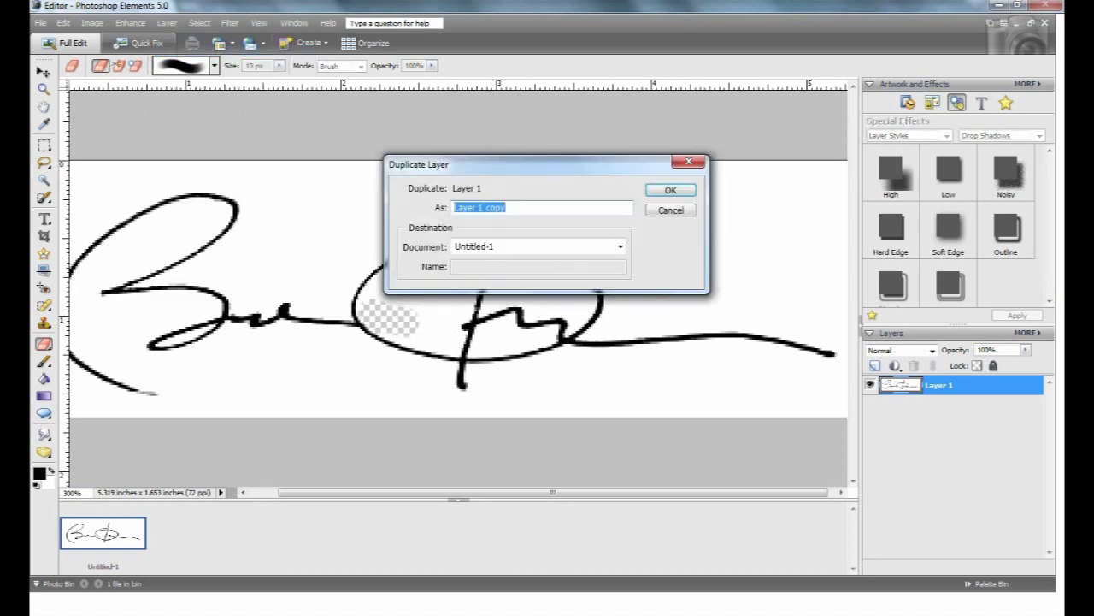
pyautogui.click(670, 190)
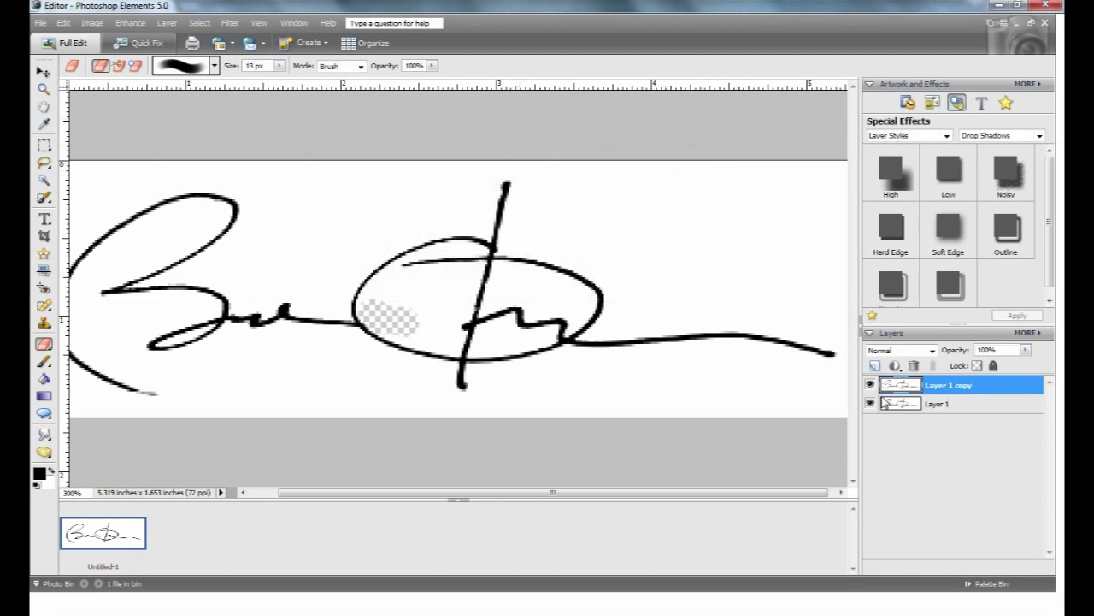
pyautogui.click(961, 409)
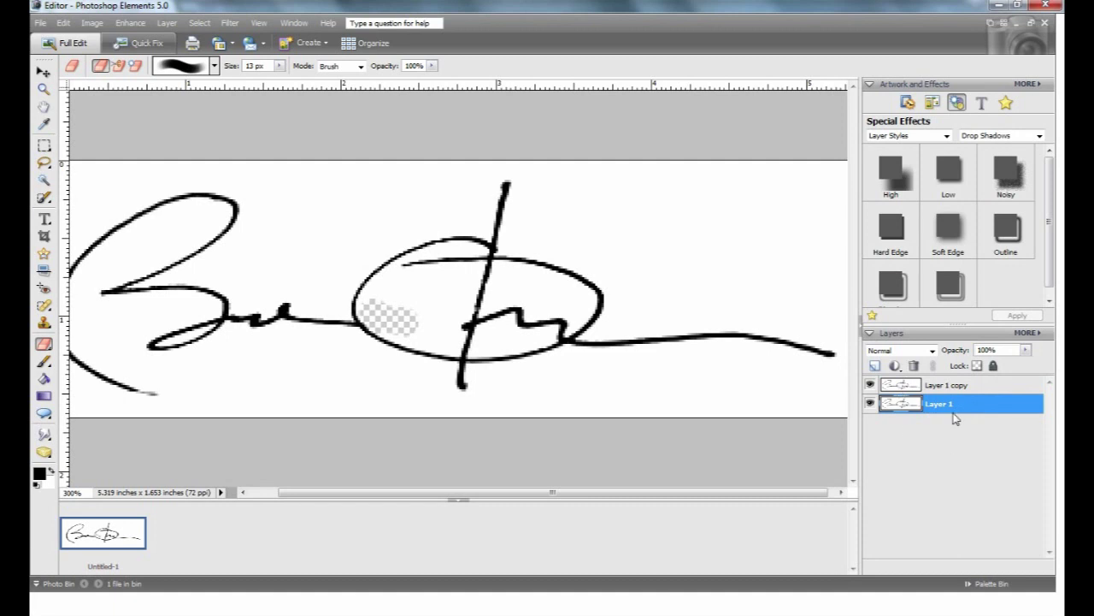
pyautogui.click(869, 404)
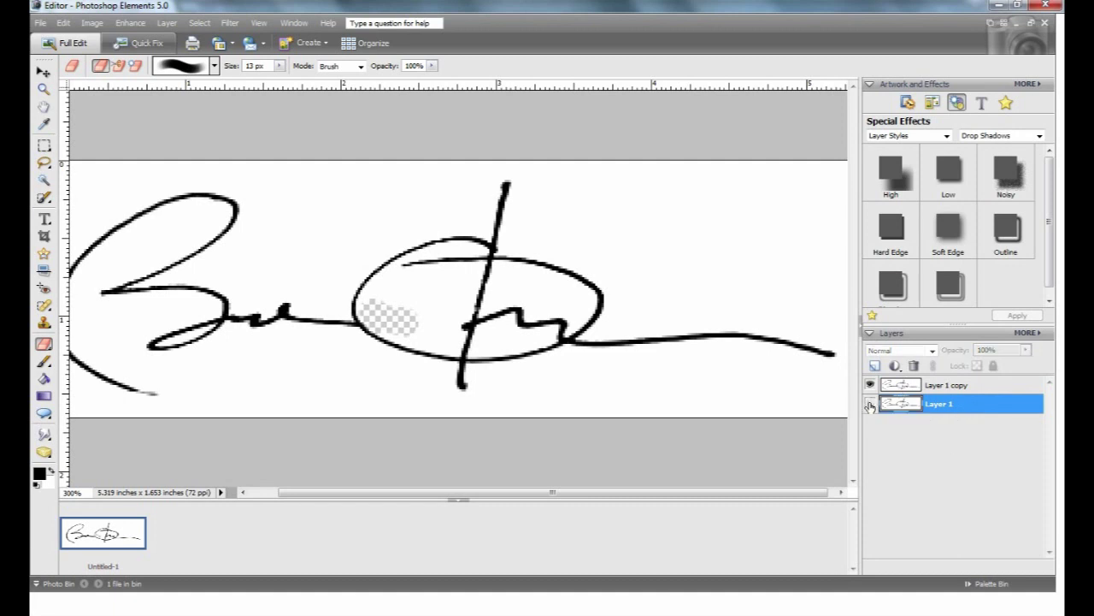
pyautogui.click(936, 387)
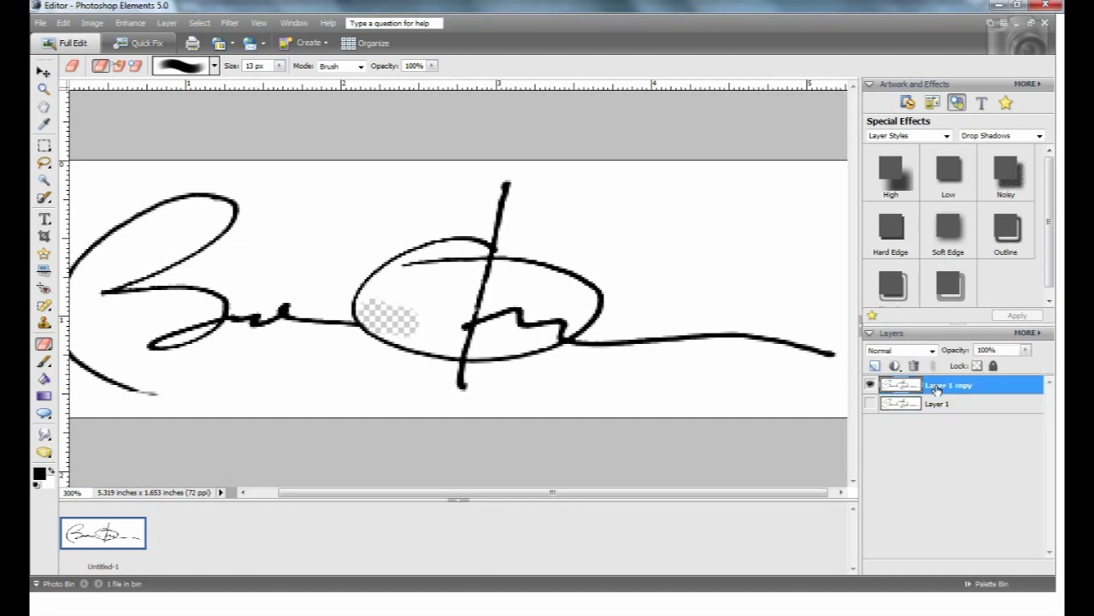
# Erase the first-name strokes connected to the large oval, and crop the image to the last-name part of the signature.
pyautogui.moveTo(317, 321)
pyautogui.mouseDown()
pyautogui.moveTo(339, 329)
pyautogui.moveTo(291, 320)
pyautogui.moveTo(280, 300)
pyautogui.moveTo(153, 347)
pyautogui.moveTo(214, 280)
pyautogui.moveTo(163, 295)
pyautogui.moveTo(241, 224)
pyautogui.moveTo(234, 168)
pyautogui.moveTo(218, 195)
pyautogui.mouseUp()
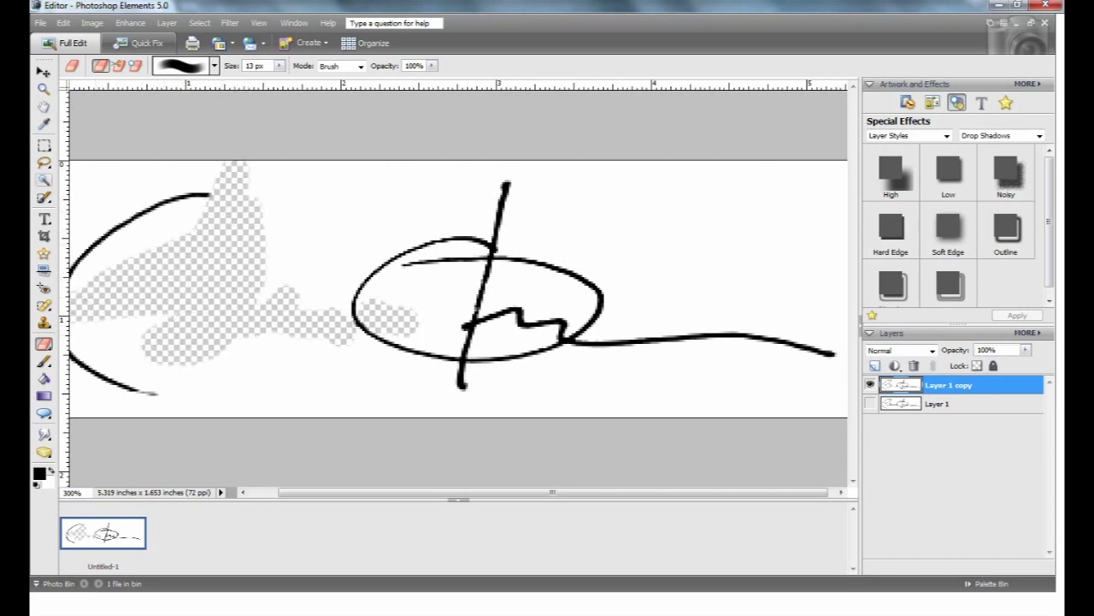
pyautogui.click(44, 147)
pyautogui.moveTo(339, 159); pyautogui.dragTo(841, 423)
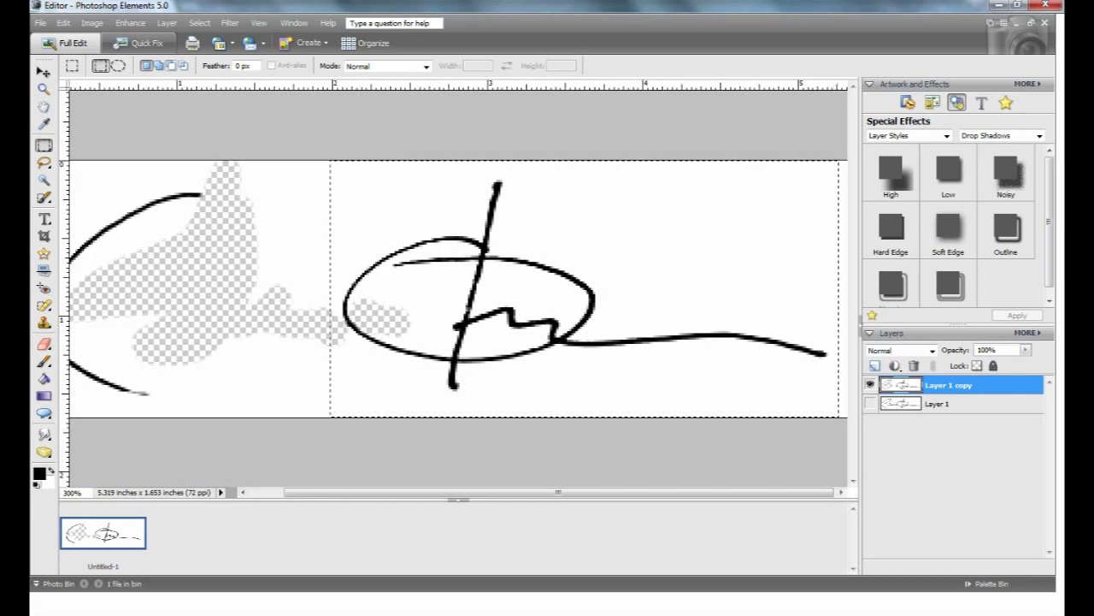
pyautogui.click(92, 23)
pyautogui.click(98, 67)
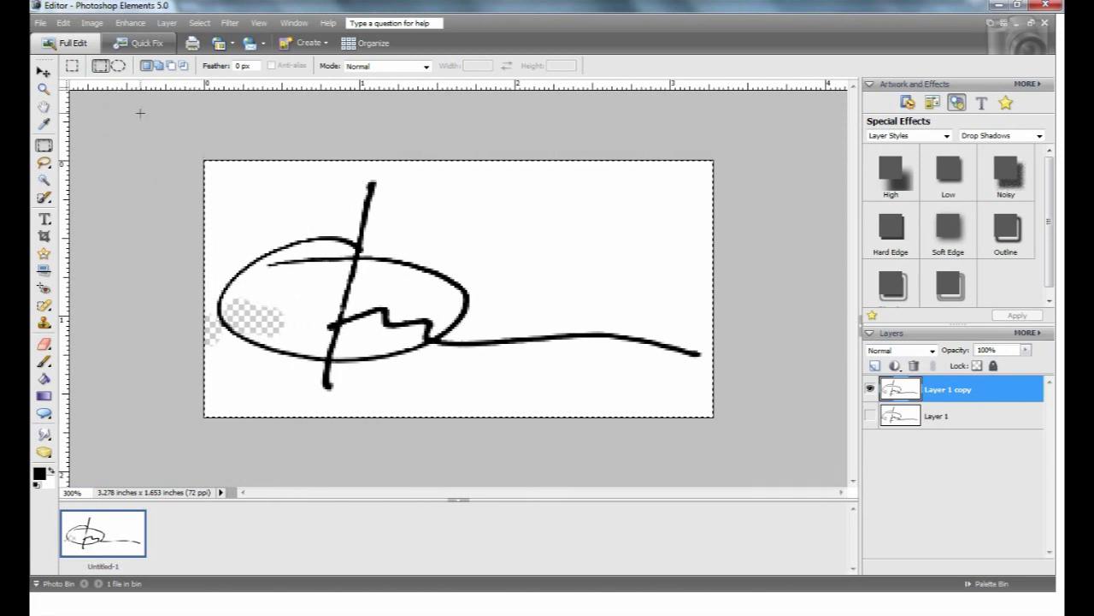
# Clear the selection around the cropped signature and activate the Brush tool.
pyautogui.press('z')
pyautogui.click(298, 304)
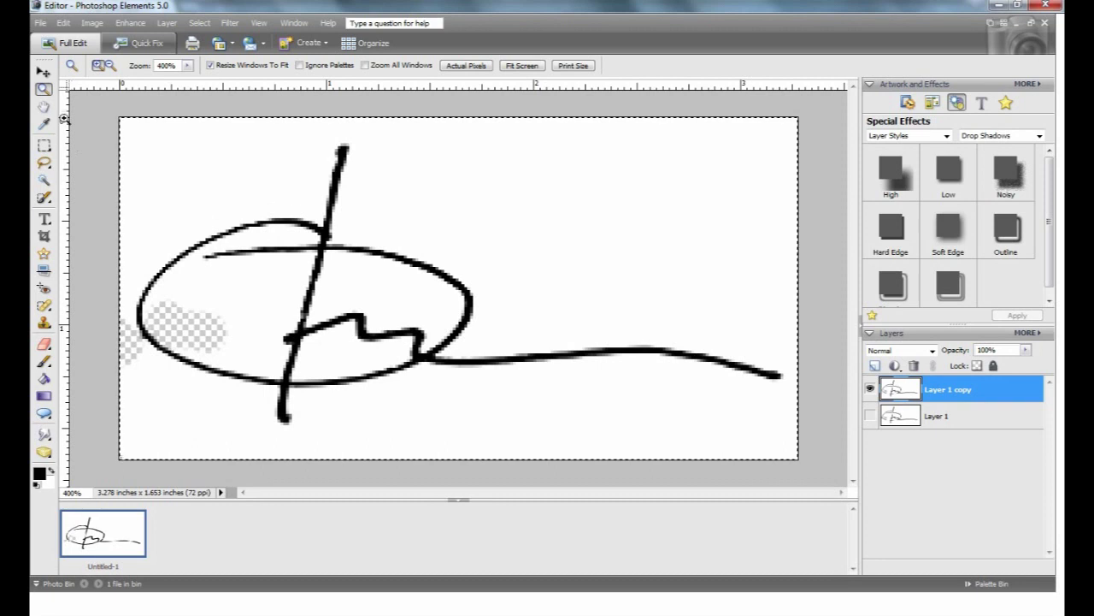
pyautogui.hotkey('ctrl', 'd')
pyautogui.press('b')
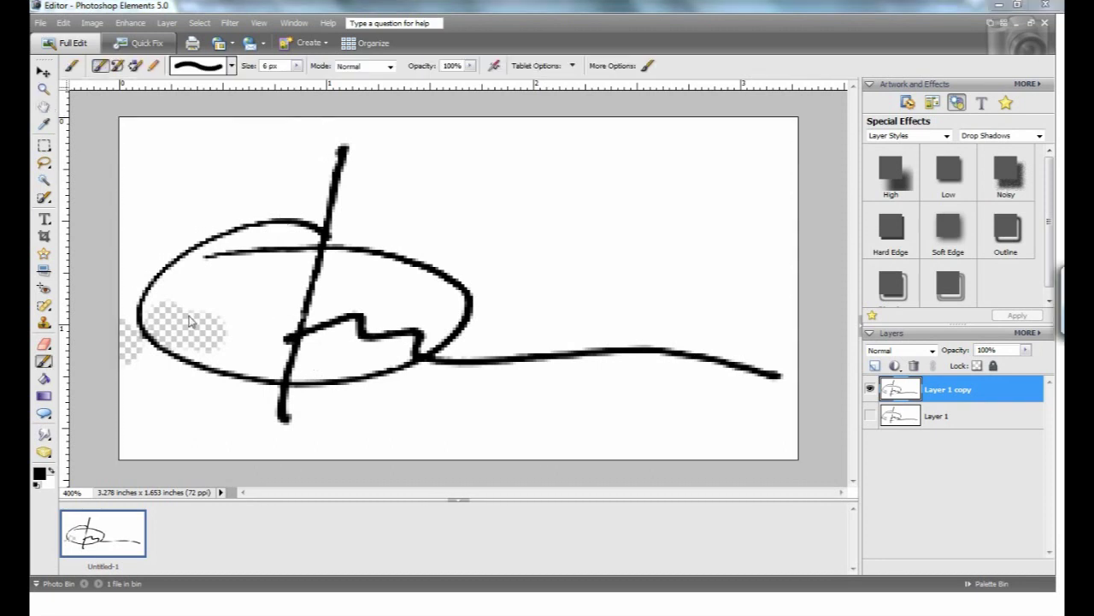
# Resize the image to a document width of 11 inches with proportions constrained.
pyautogui.click(92, 24)
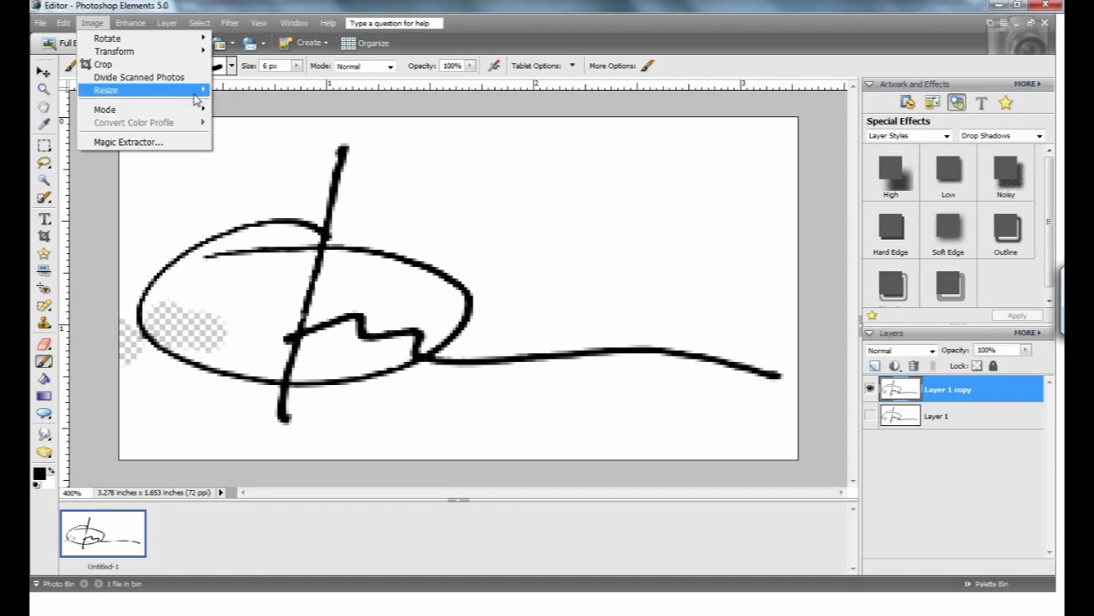
pyautogui.click(229, 94)
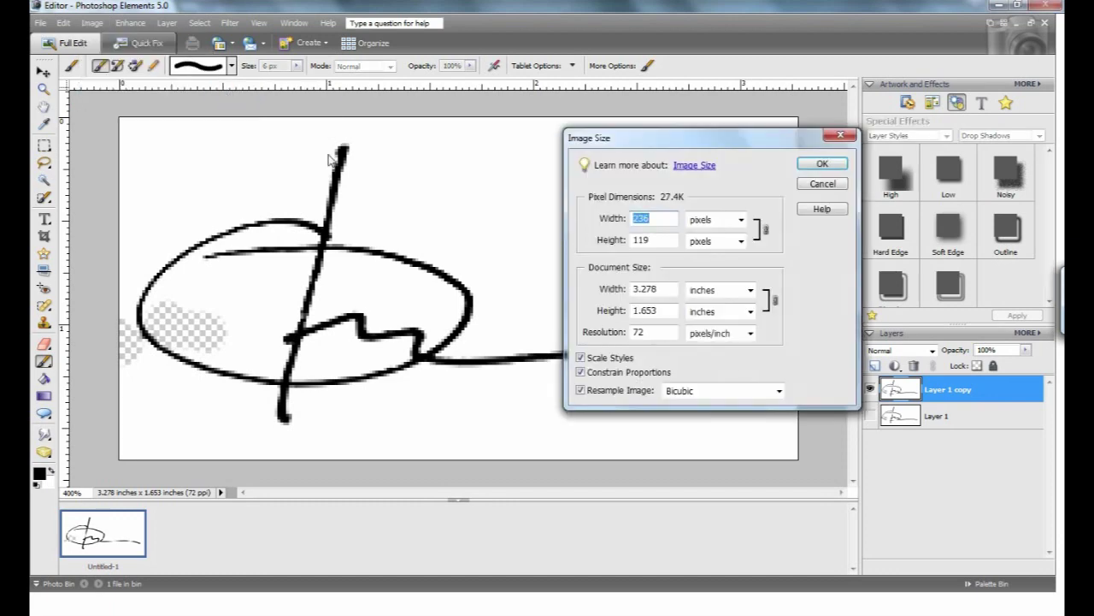
pyautogui.click(672, 288)
pyautogui.moveTo(671, 288); pyautogui.dragTo(632, 292)
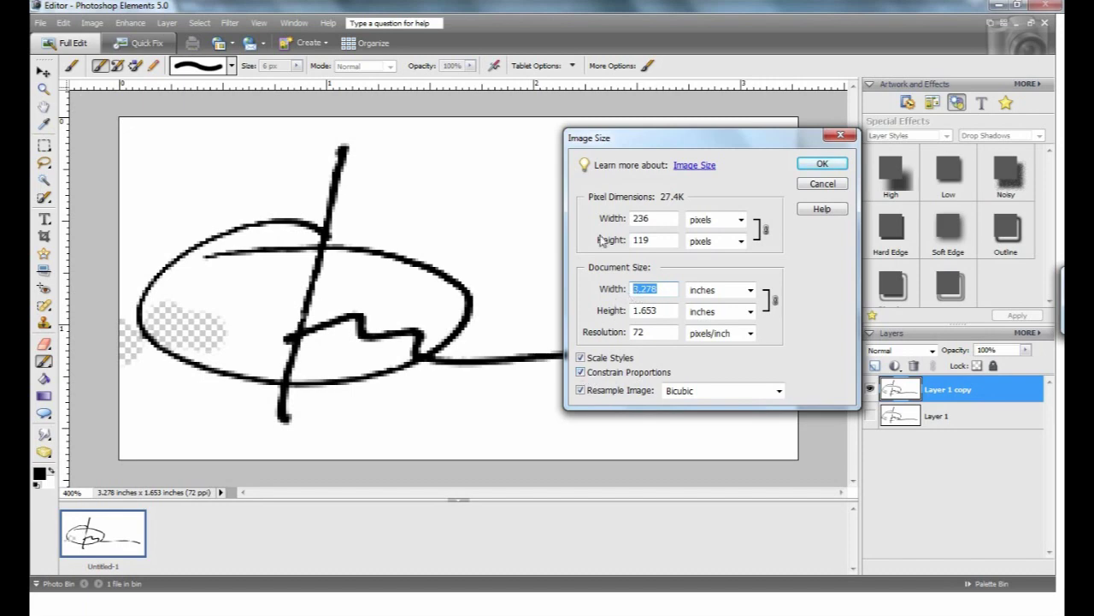
pyautogui.write('11')
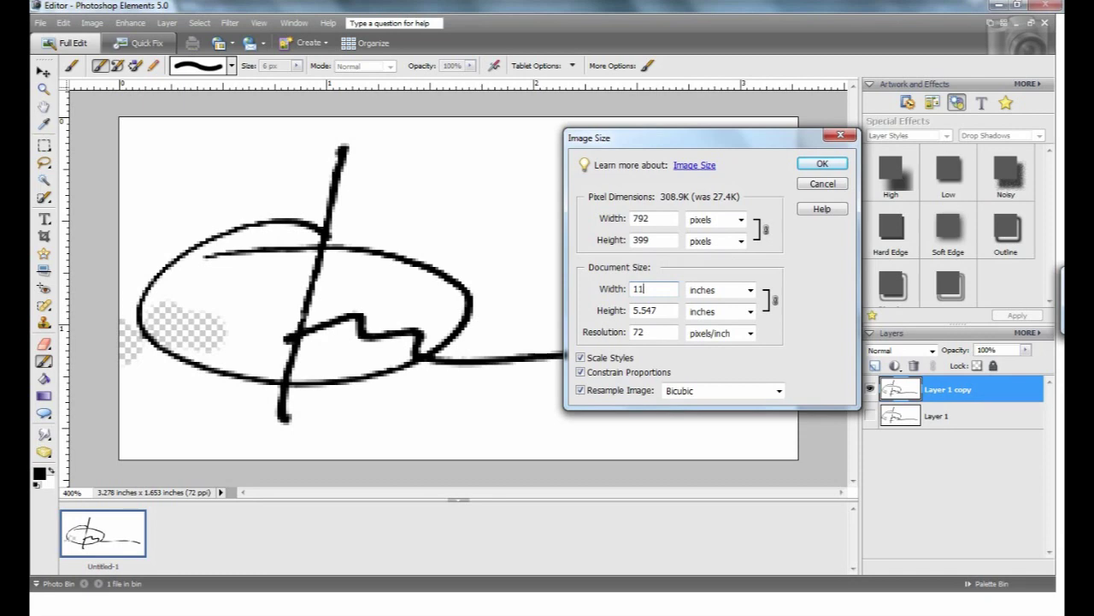
pyautogui.click(817, 165)
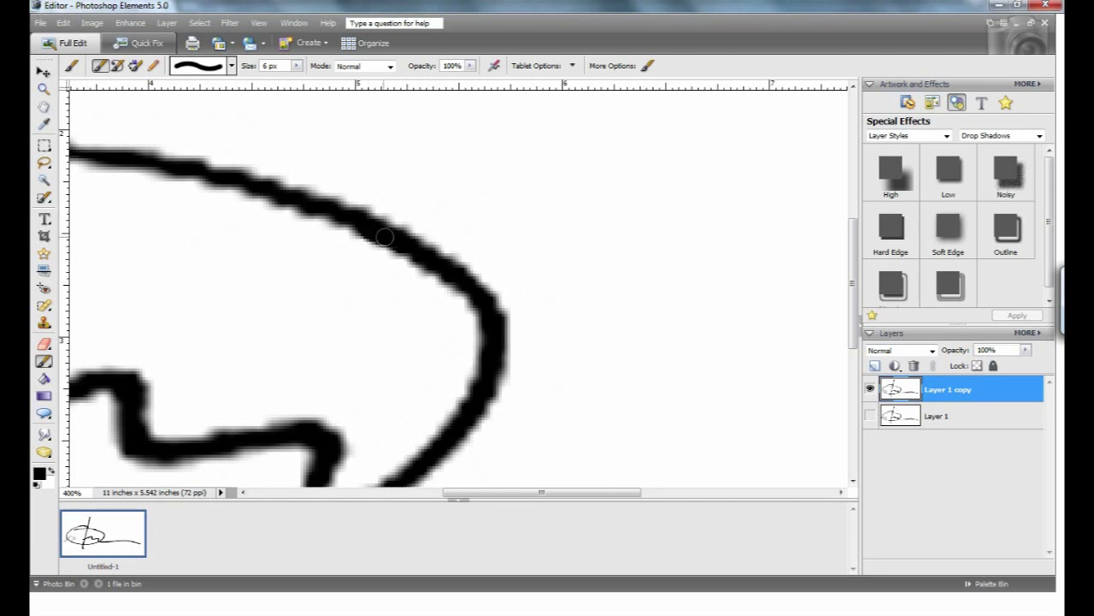
# Smooth the jagged inner edge of the large oval's upper-right curve with a 6 px black brush stroke.
pyautogui.moveTo(413, 252); pyautogui.dragTo(476, 300)
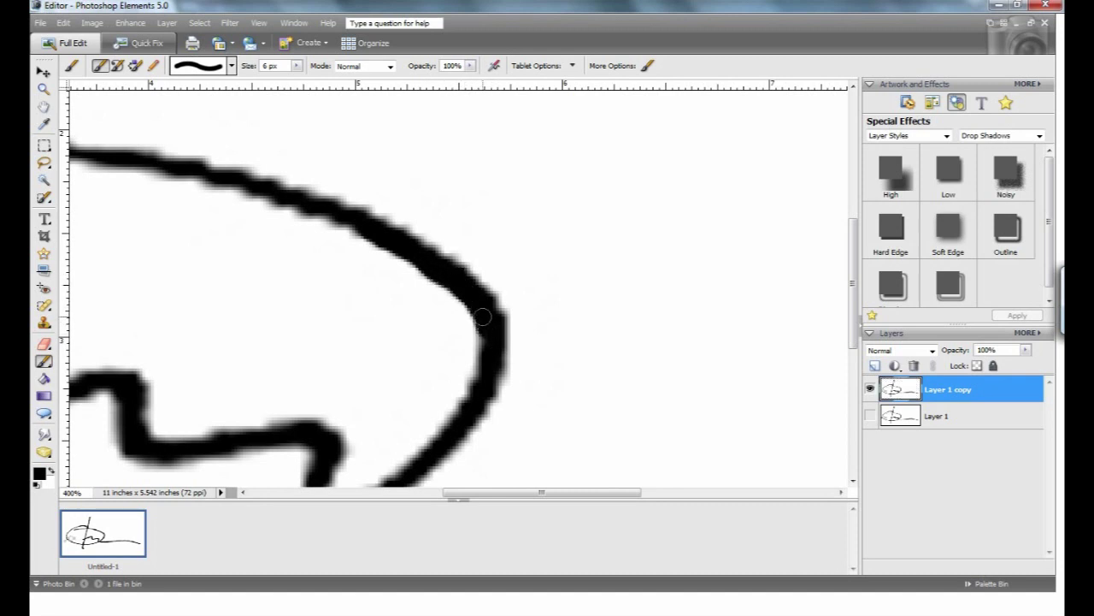
pyautogui.click(44, 88)
pyautogui.click(110, 65)
pyautogui.click(159, 190)
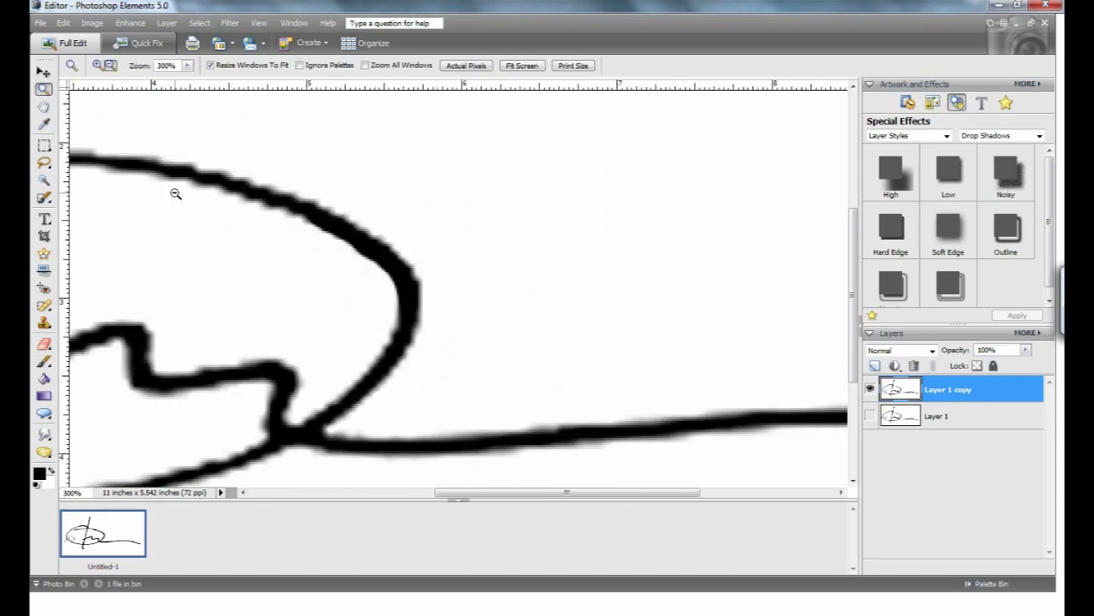
pyautogui.click(175, 193)
pyautogui.click(177, 195)
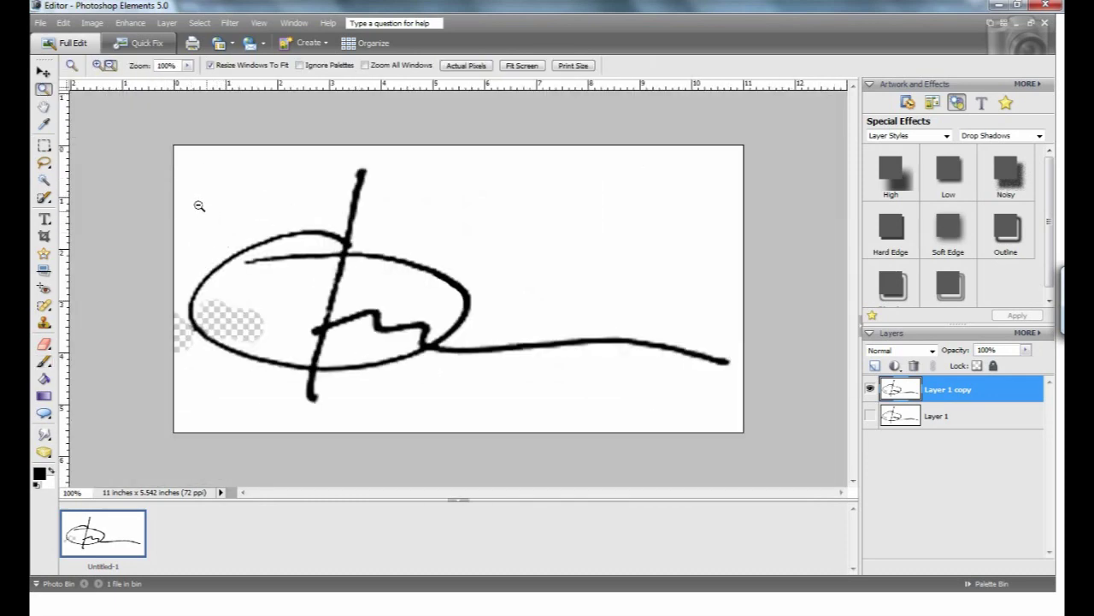
# Select the black signature strokes with the Magic Wand at tolerance 20, and expand the selection around them.
pyautogui.click(43, 181)
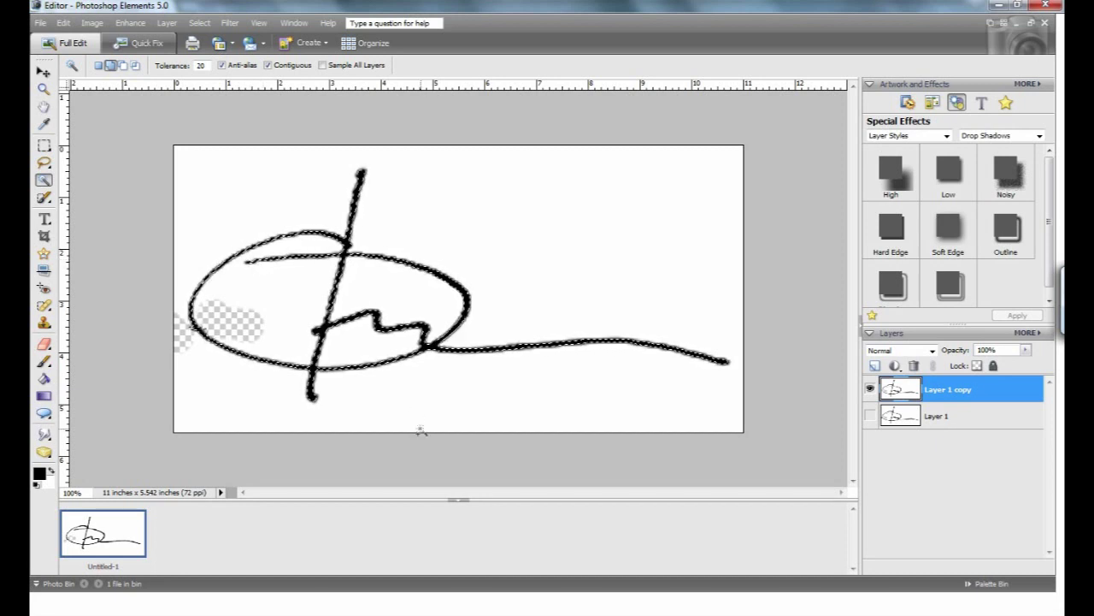
pyautogui.click(198, 24)
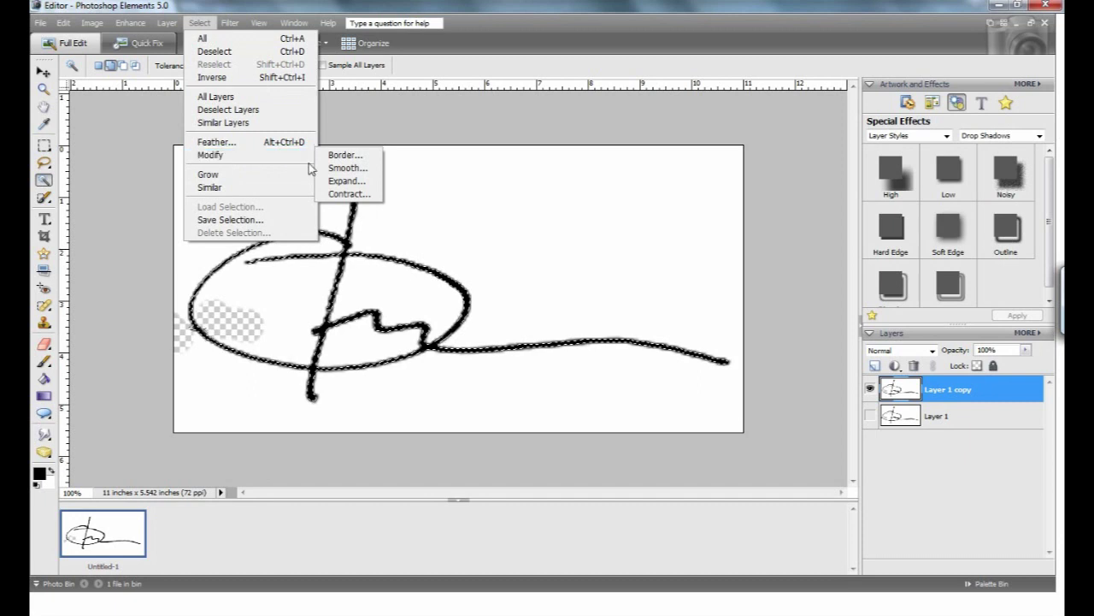
pyautogui.click(346, 180)
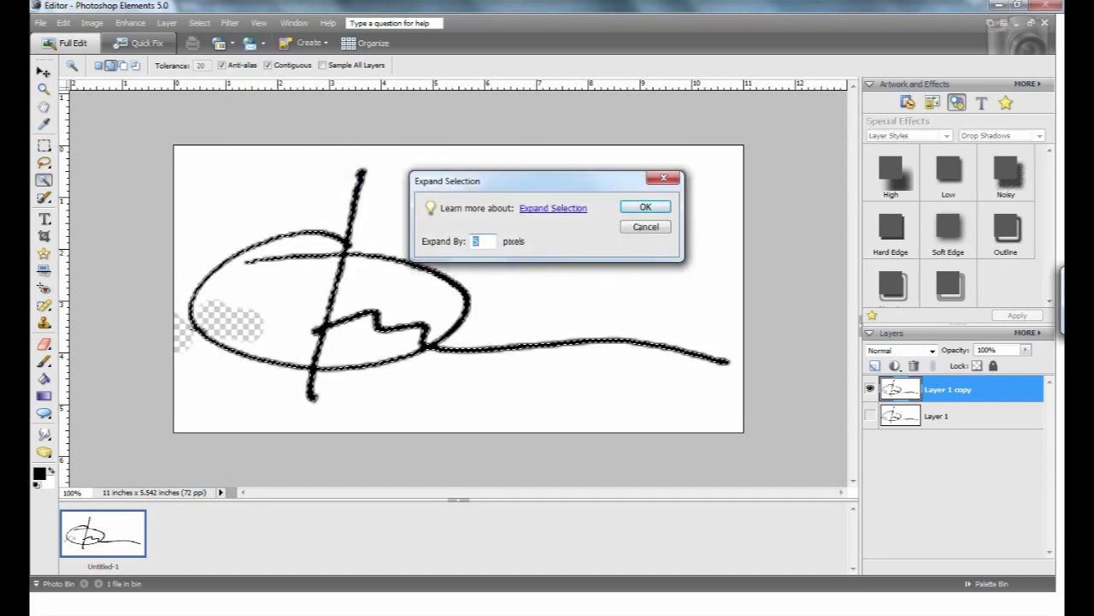
pyautogui.click(645, 207)
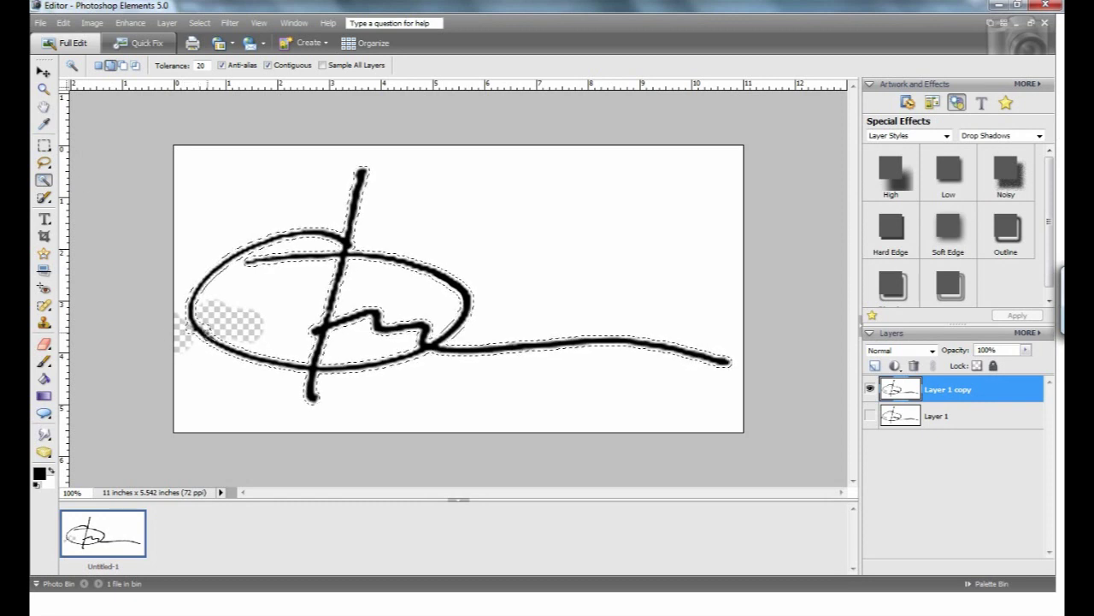
# Mask the stray selected area beside the oval's lower-left curve with the 19 px Selection Brush, and return the brush to Selection mode.
pyautogui.click(43, 88)
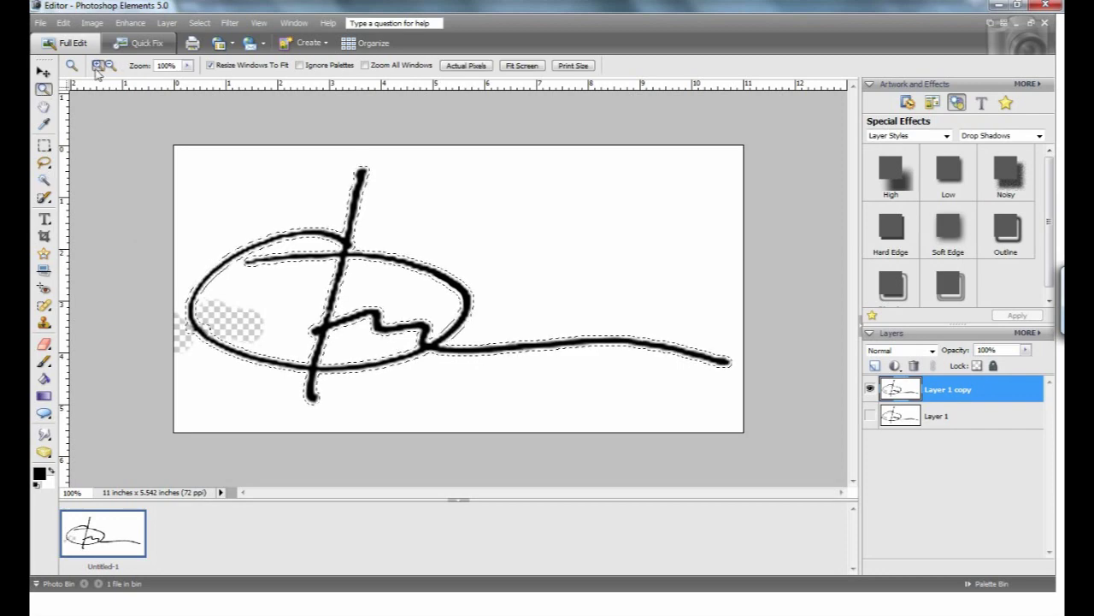
pyautogui.click(195, 345)
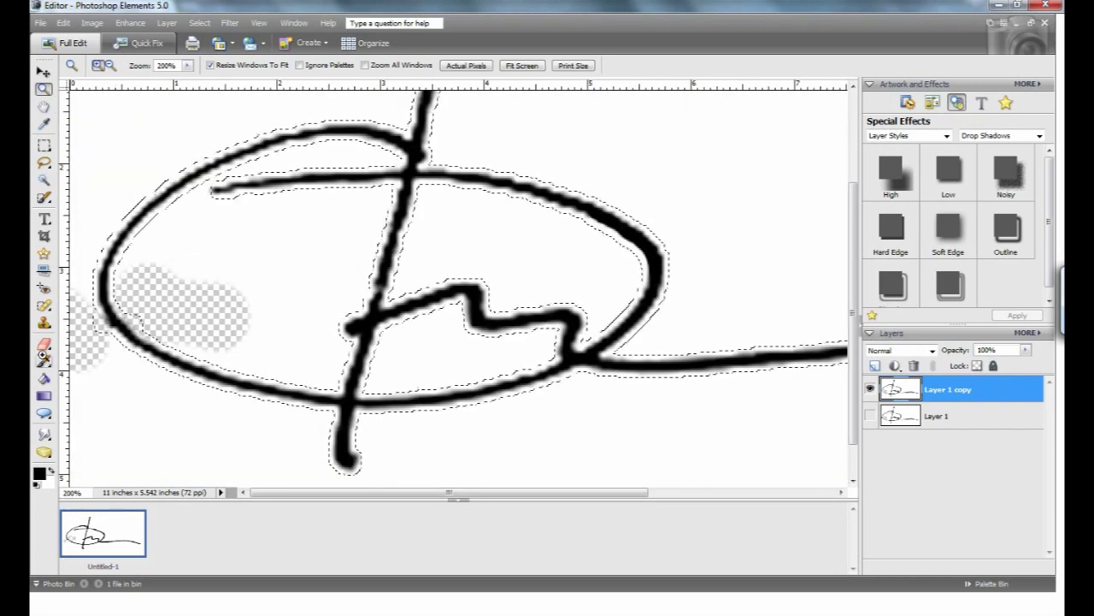
pyautogui.click(44, 196)
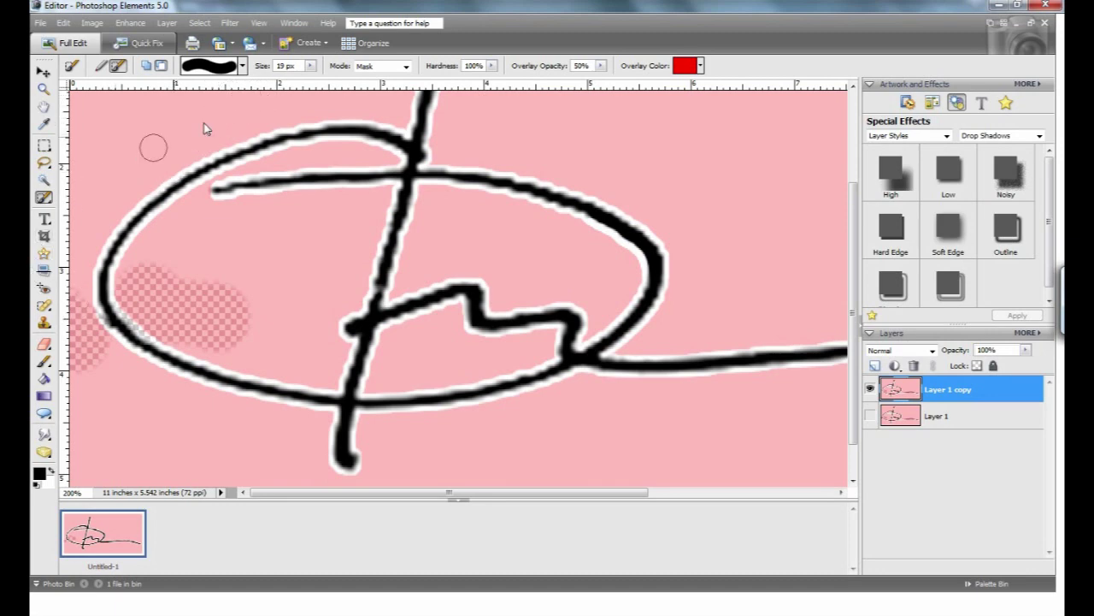
pyautogui.click(408, 69)
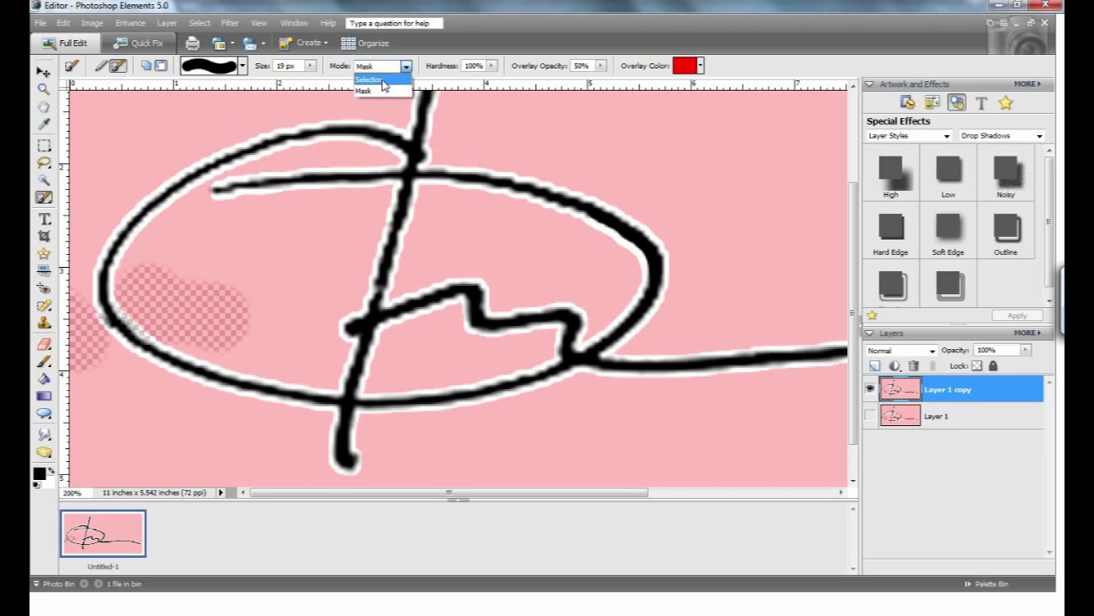
pyautogui.click(368, 80)
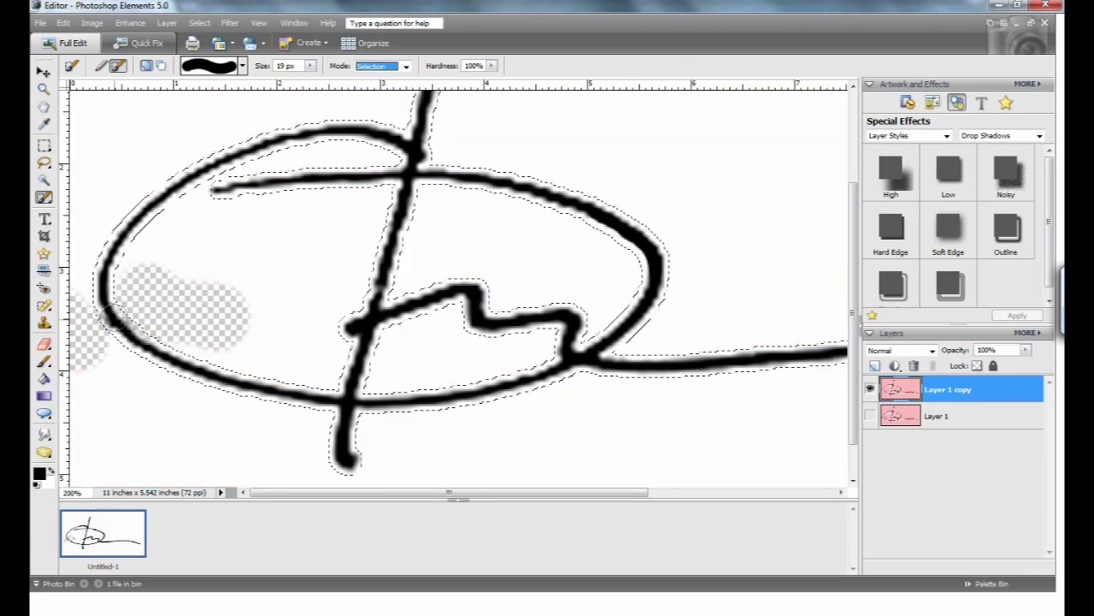
# Fill the expanded selection over the oval, zigzag and vertical stroke with black, using the Brush at 46 px.
pyautogui.click(45, 363)
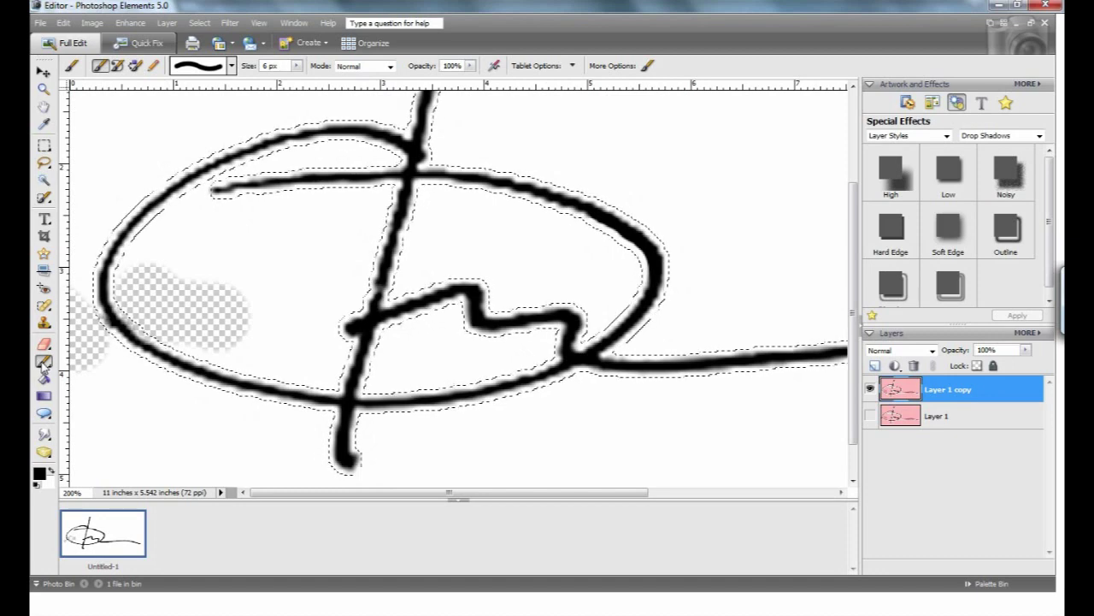
pyautogui.click(296, 66)
pyautogui.moveTo(295, 79); pyautogui.dragTo(325, 79)
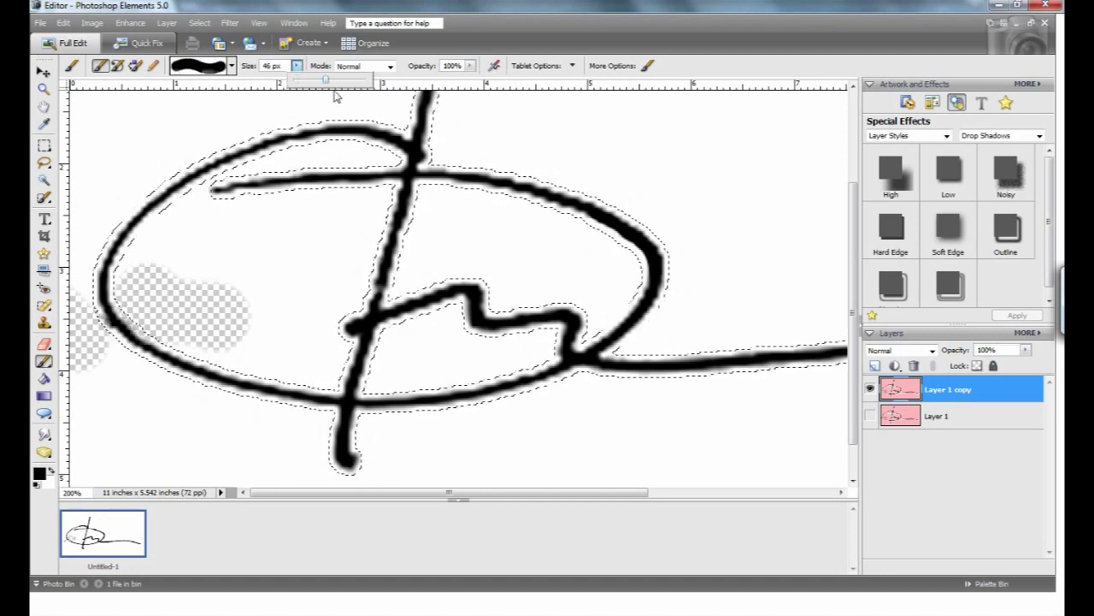
pyautogui.moveTo(386, 141)
pyautogui.mouseDown()
pyautogui.moveTo(225, 181)
pyautogui.moveTo(260, 157)
pyautogui.moveTo(221, 159)
pyautogui.moveTo(104, 281)
pyautogui.moveTo(115, 318)
pyautogui.moveTo(296, 421)
pyautogui.moveTo(271, 385)
pyautogui.moveTo(360, 313)
pyautogui.moveTo(363, 358)
pyautogui.moveTo(400, 171)
pyautogui.moveTo(244, 185)
pyautogui.moveTo(341, 170)
pyautogui.moveTo(529, 229)
pyautogui.moveTo(476, 170)
pyautogui.moveTo(552, 194)
pyautogui.moveTo(646, 268)
pyautogui.moveTo(636, 296)
pyautogui.moveTo(670, 281)
pyautogui.moveTo(612, 301)
pyautogui.moveTo(571, 284)
pyautogui.moveTo(398, 299)
pyautogui.moveTo(363, 340)
pyautogui.moveTo(473, 335)
pyautogui.moveTo(522, 366)
pyautogui.moveTo(365, 398)
pyautogui.moveTo(352, 452)
pyautogui.moveTo(333, 443)
pyautogui.moveTo(607, 383)
pyautogui.moveTo(602, 397)
pyautogui.moveTo(797, 378)
pyautogui.moveTo(794, 352)
pyautogui.moveTo(825, 349)
pyautogui.mouseUp()
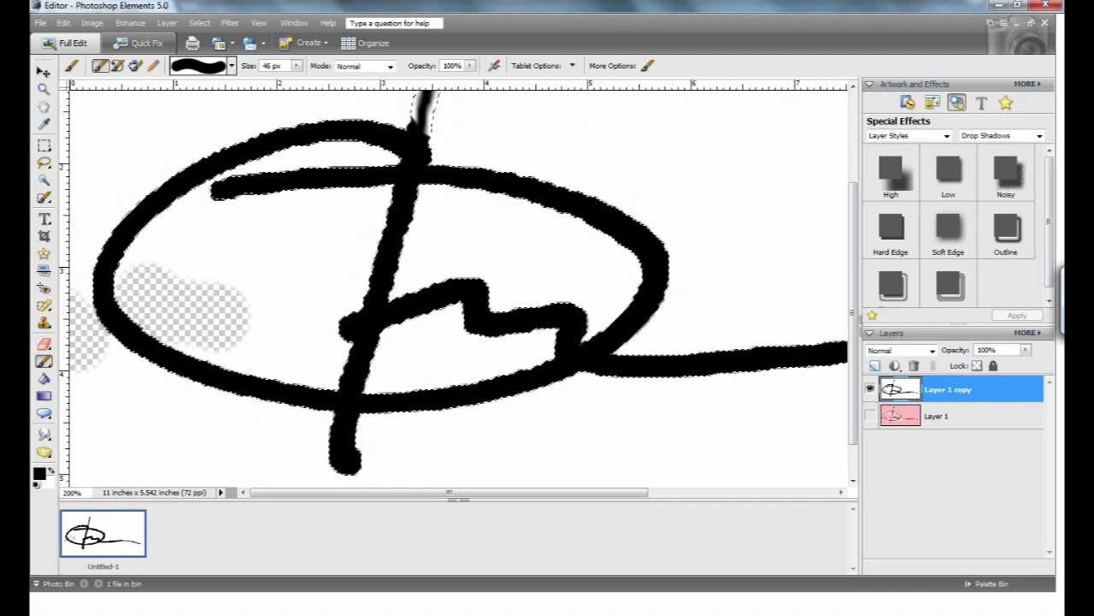
pyautogui.moveTo(854, 276); pyautogui.dragTo(871, 184)
pyautogui.moveTo(442, 107); pyautogui.dragTo(428, 316)
# Paint the rest of the signature's long tail black with the 46 px Brush, and clear the selection.
pyautogui.hscroll(8, 745, 459)
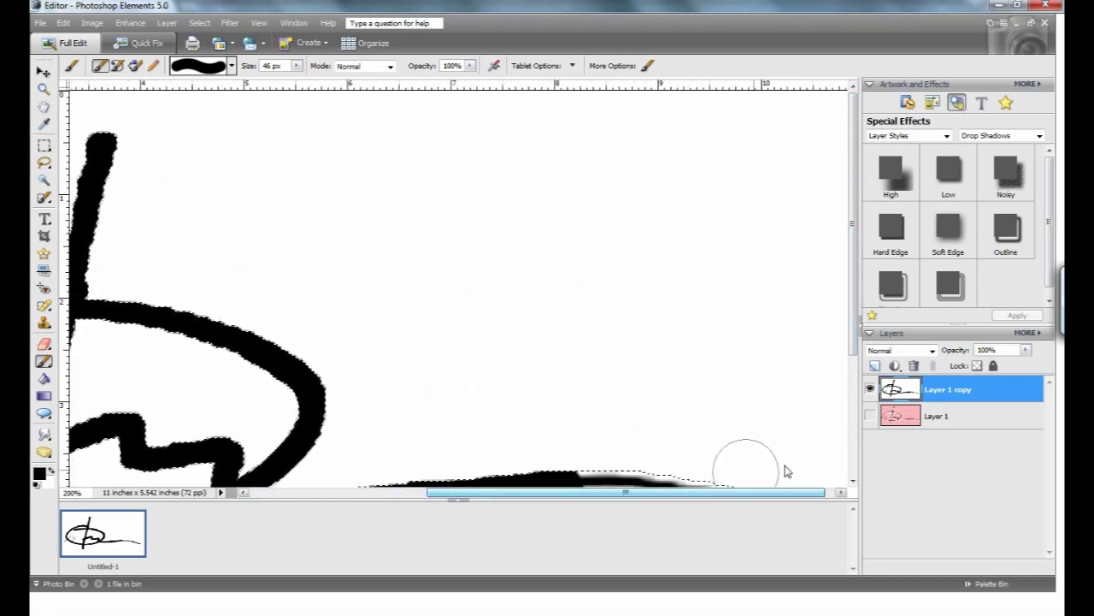
pyautogui.moveTo(857, 341); pyautogui.dragTo(857, 390)
pyautogui.moveTo(838, 450)
pyautogui.mouseDown()
pyautogui.moveTo(739, 410)
pyautogui.moveTo(639, 423)
pyautogui.mouseUp()
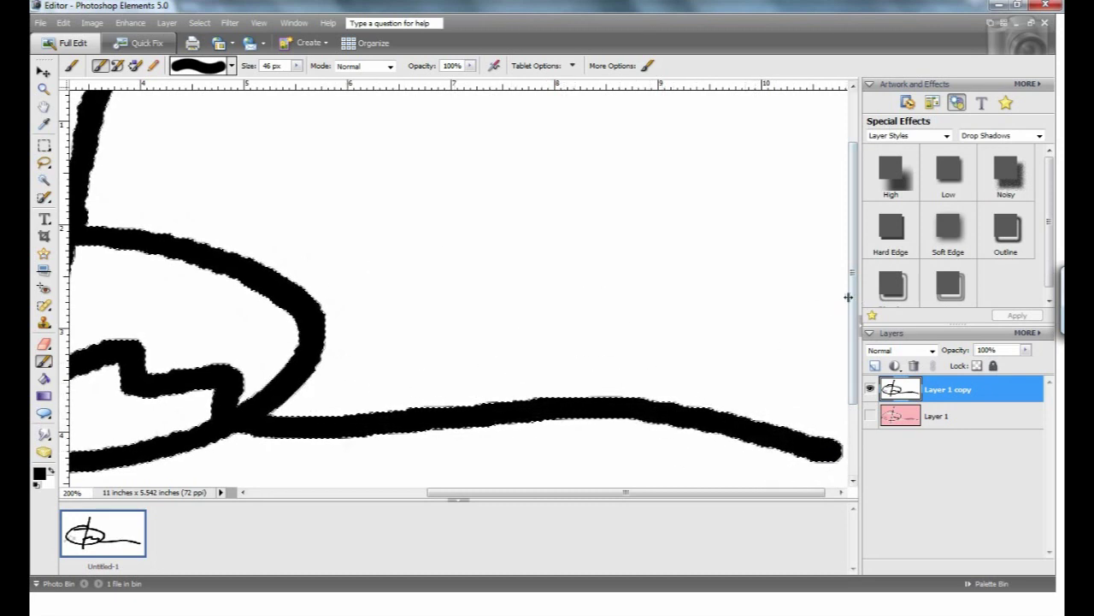
pyautogui.moveTo(851, 296)
pyautogui.mouseDown()
pyautogui.moveTo(860, 267)
pyautogui.moveTo(857, 352)
pyautogui.mouseUp()
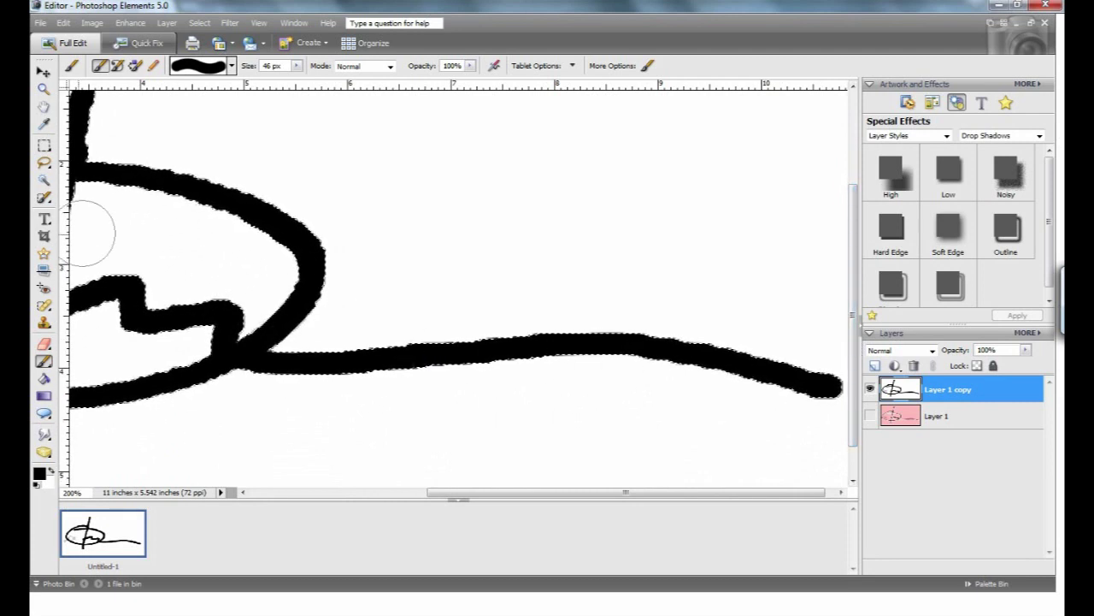
pyautogui.press('m')
pyautogui.click(123, 221)
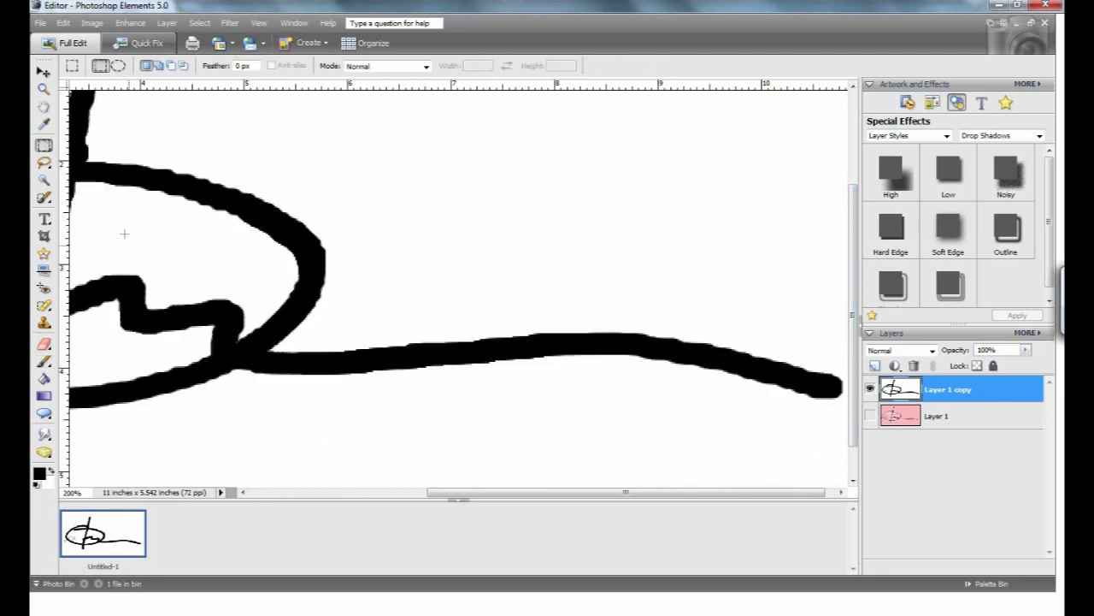
# Duplicate Layer 1 copy as Layer 1 copy 2 and hide the Layer 1 copy layer.
pyautogui.moveTo(474, 501); pyautogui.dragTo(286, 500)
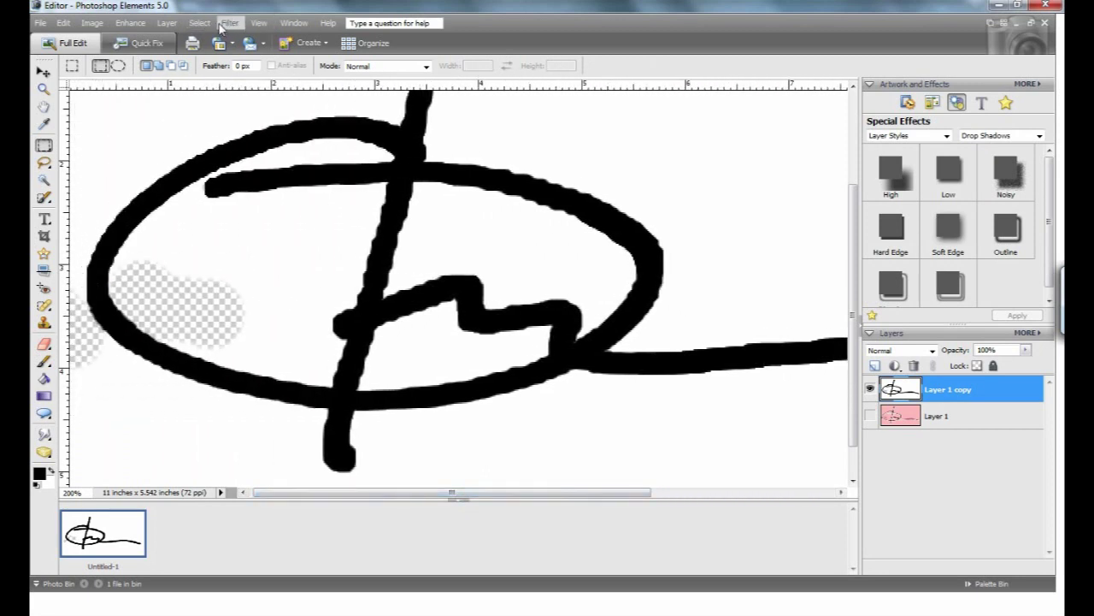
pyautogui.click(166, 23)
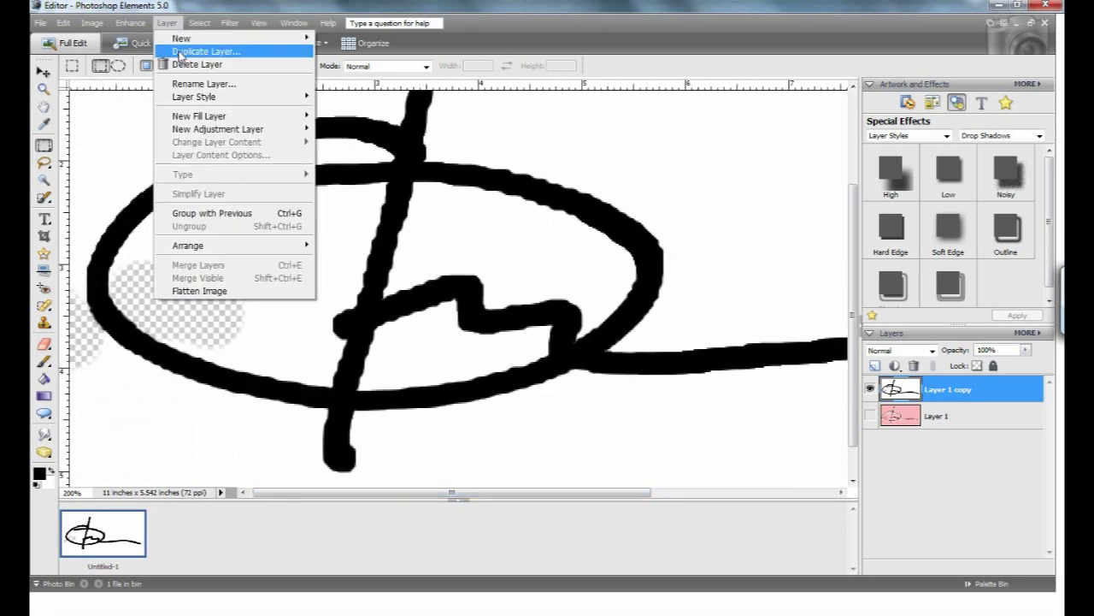
pyautogui.click(181, 53)
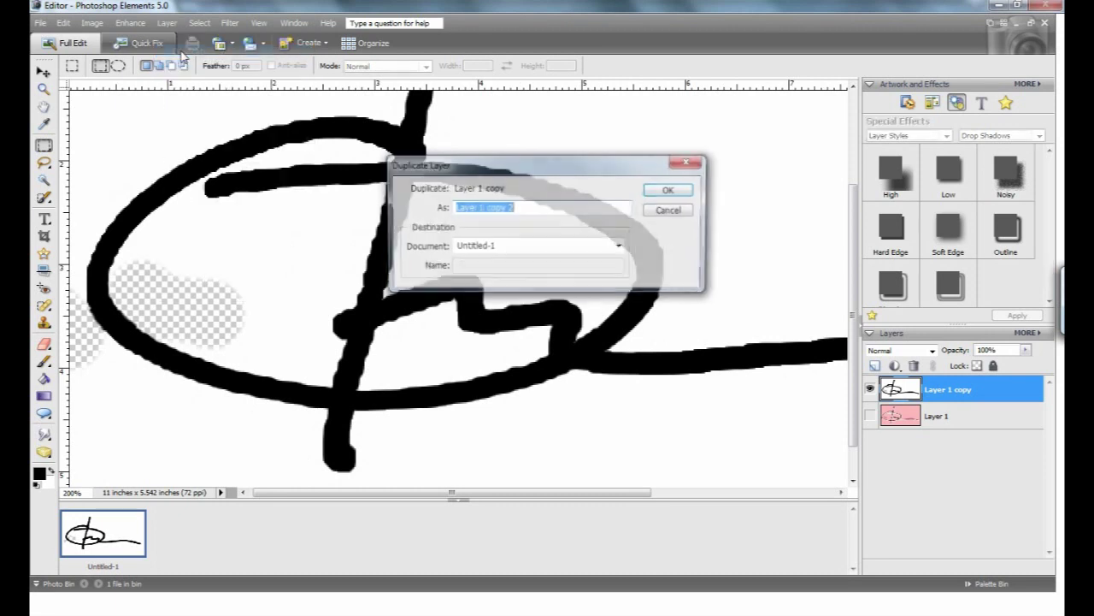
pyautogui.click(653, 194)
pyautogui.click(871, 416)
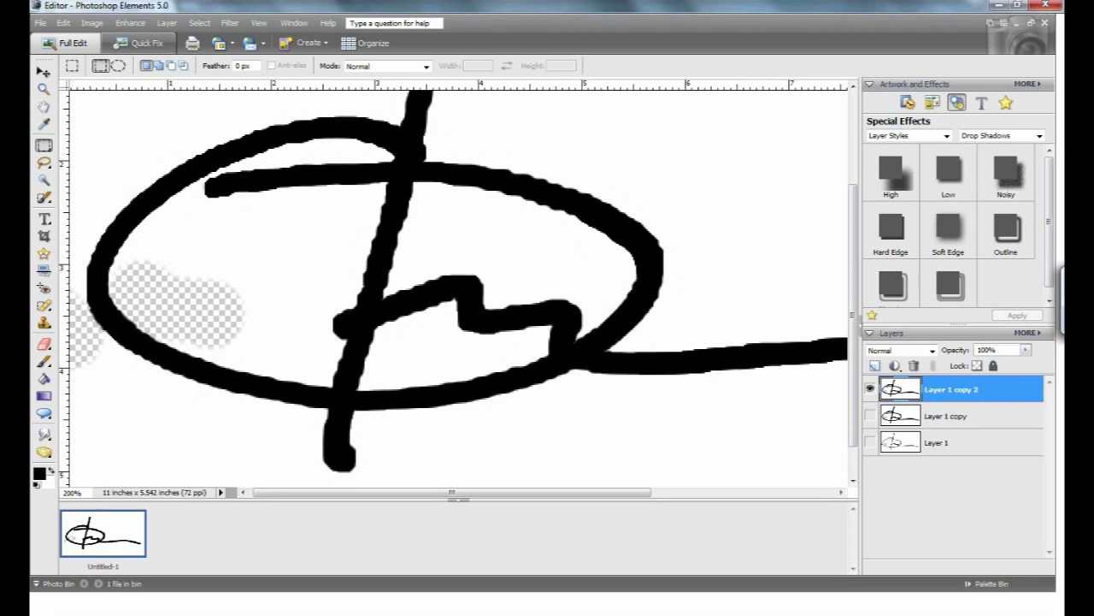
# Trim the rough edges of the vertical stroke and the adjoining zigzag on Layer 1 copy 2, using the Eraser at 13 px and 8 px.
pyautogui.click(43, 346)
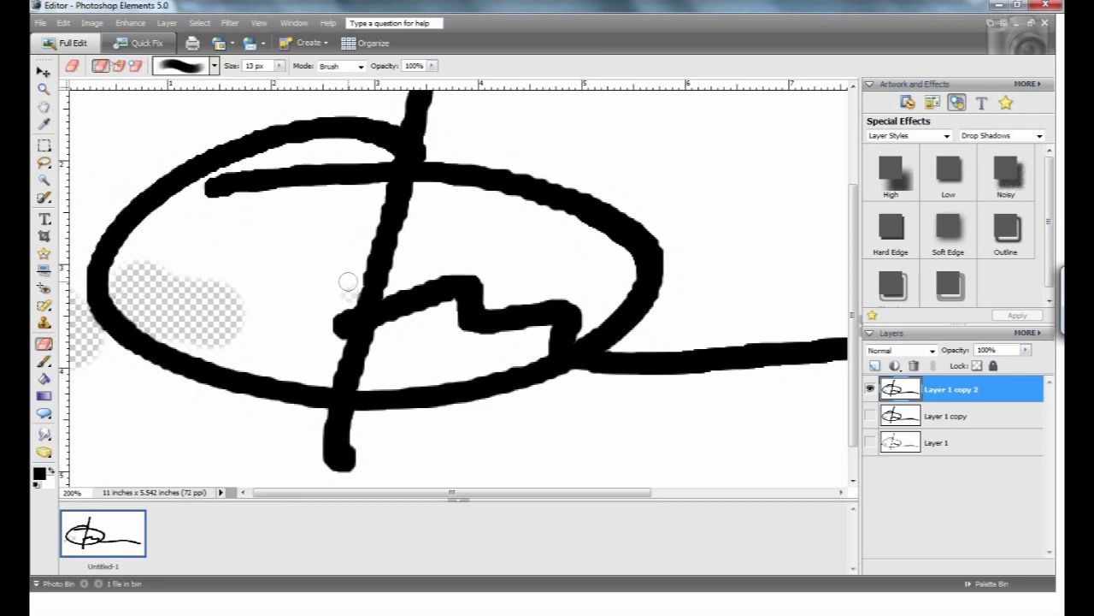
pyautogui.moveTo(349, 293)
pyautogui.mouseDown()
pyautogui.moveTo(372, 204)
pyautogui.moveTo(424, 197)
pyautogui.moveTo(397, 278)
pyautogui.mouseUp()
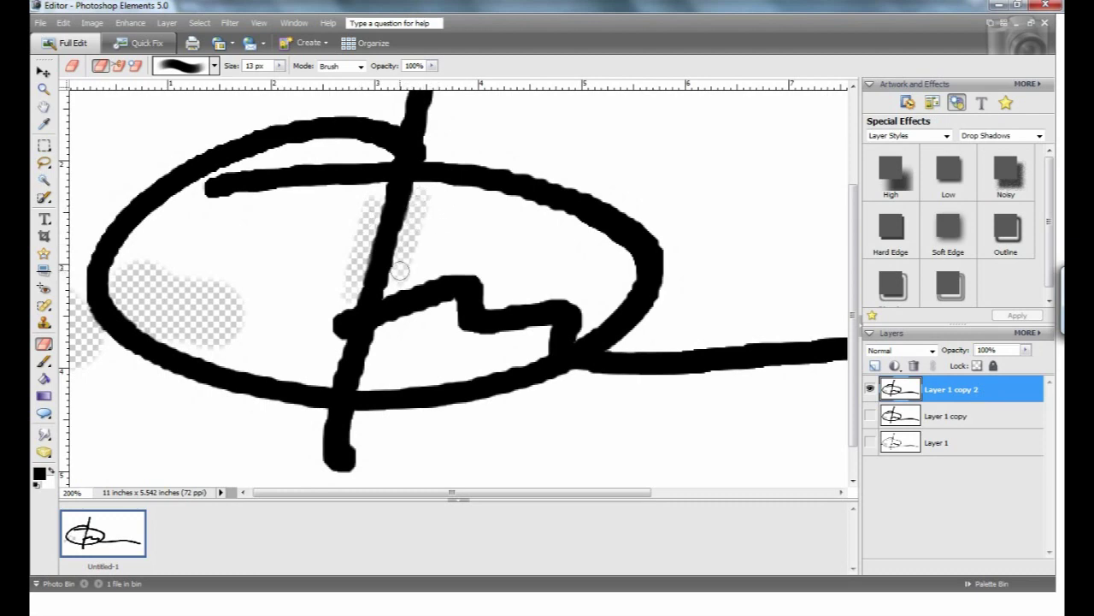
pyautogui.click(279, 66)
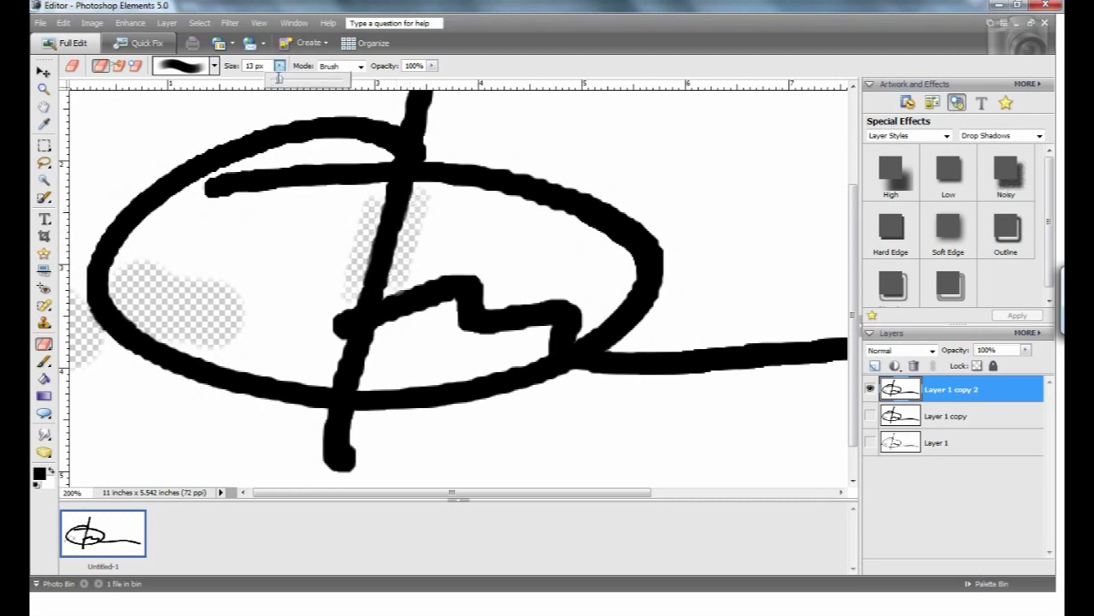
pyautogui.moveTo(278, 79); pyautogui.dragTo(276, 83)
pyautogui.click(389, 288)
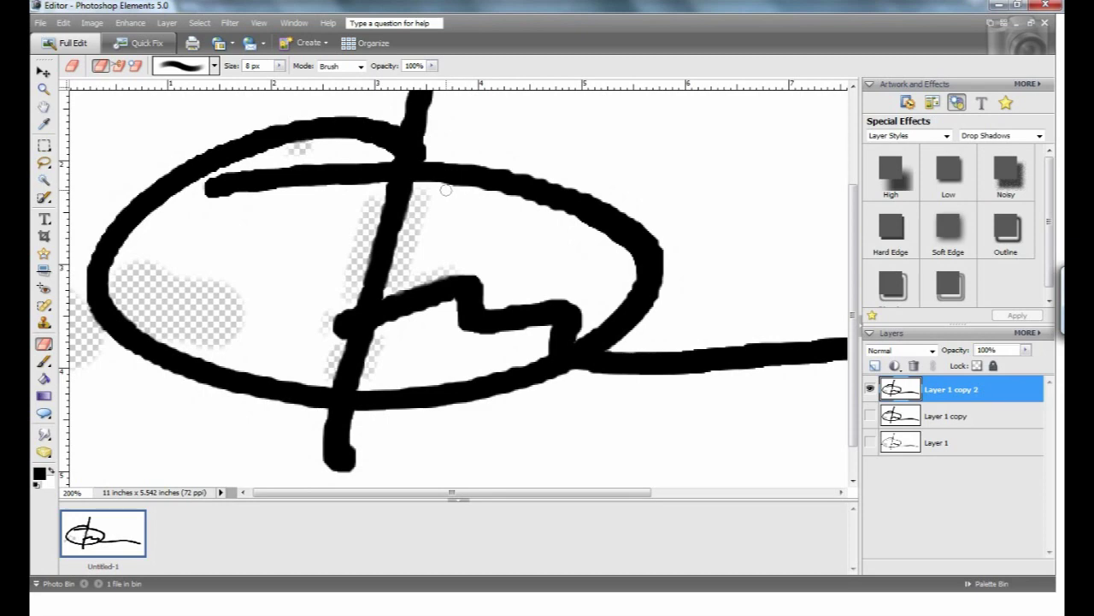
# Trim the inner and outer edges of the oval's upper-right curve with the 8 px Eraser.
pyautogui.moveTo(450, 189); pyautogui.dragTo(528, 206)
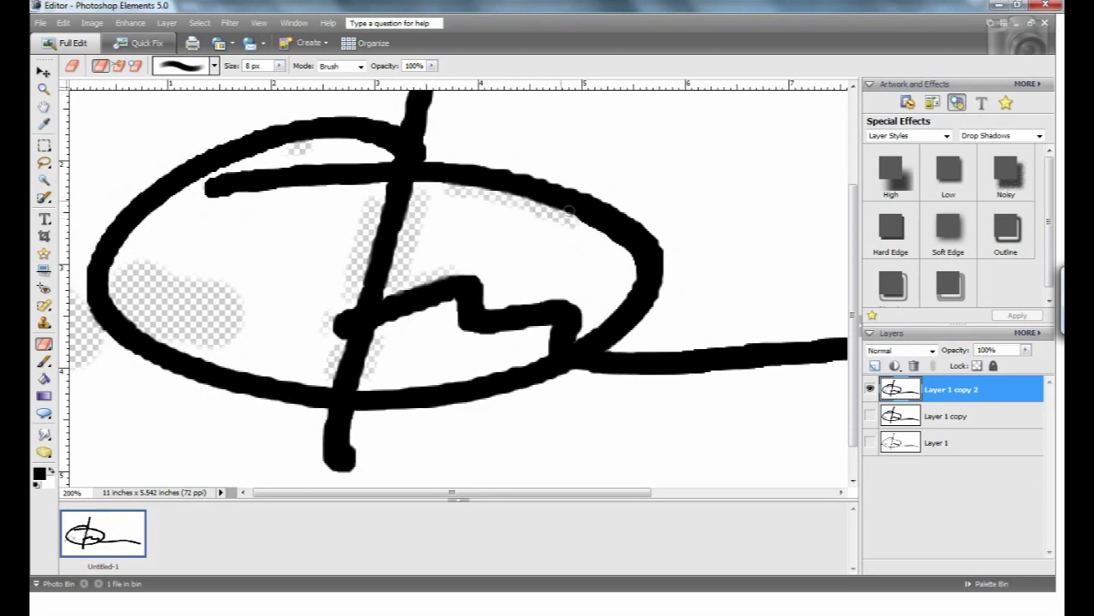
pyautogui.moveTo(528, 167); pyautogui.dragTo(615, 202)
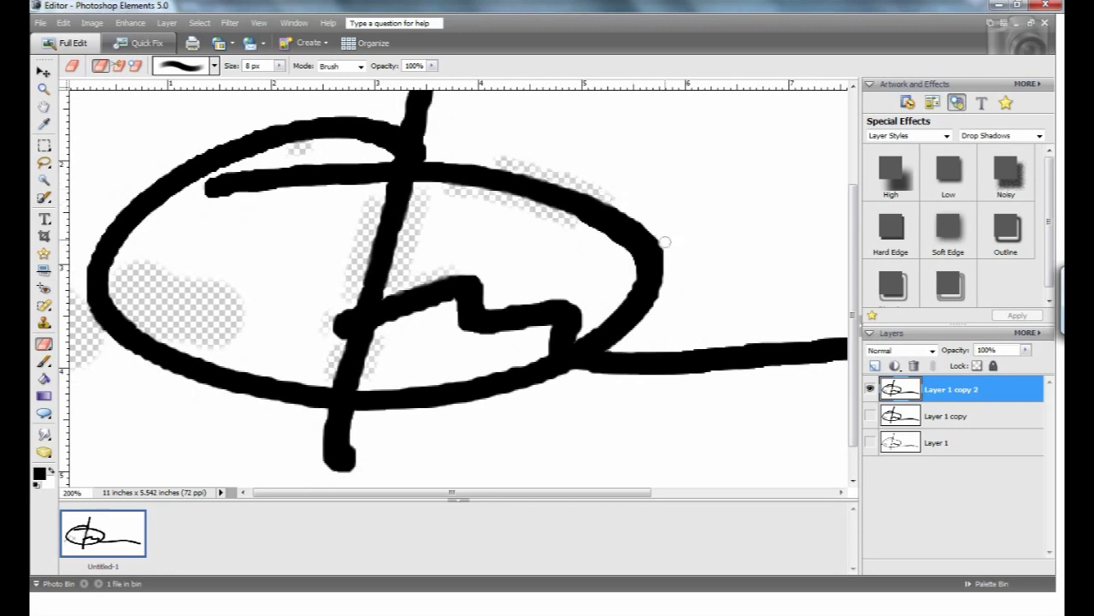
pyautogui.moveTo(666, 240); pyautogui.dragTo(670, 272)
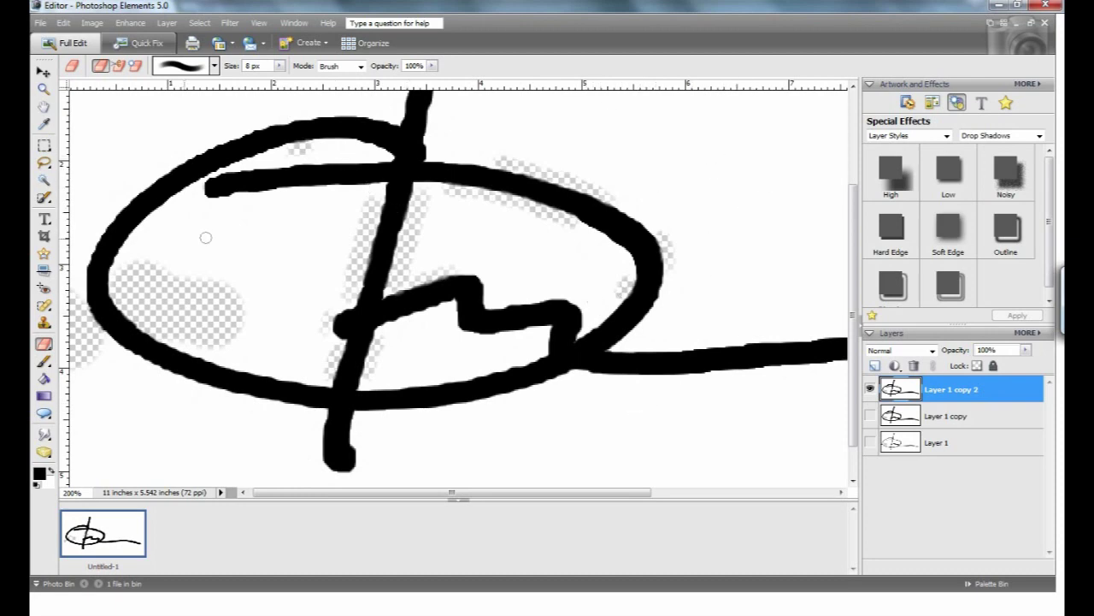
# Select the white background outside and inside the signature strokes with the Magic Wand at tolerance 20, and delete it.
pyautogui.click(44, 181)
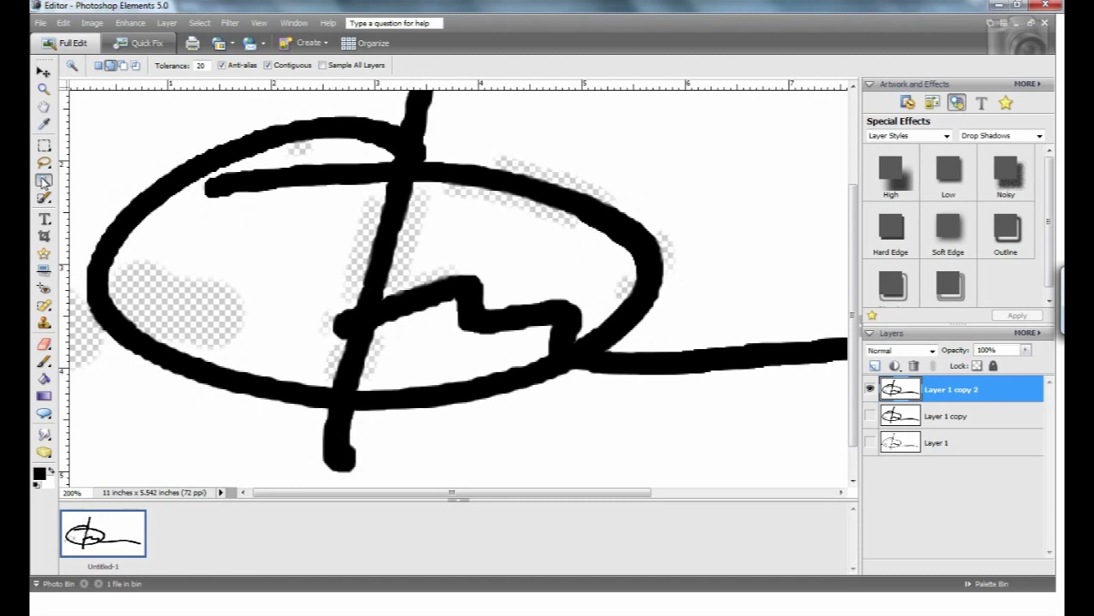
pyautogui.click(106, 134)
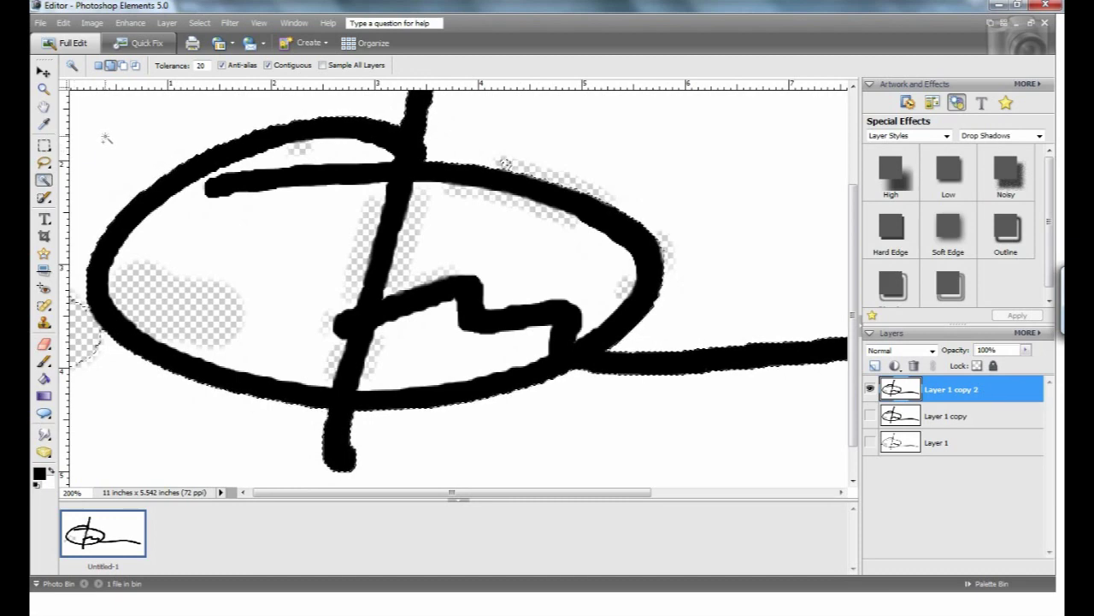
pyautogui.click(179, 290)
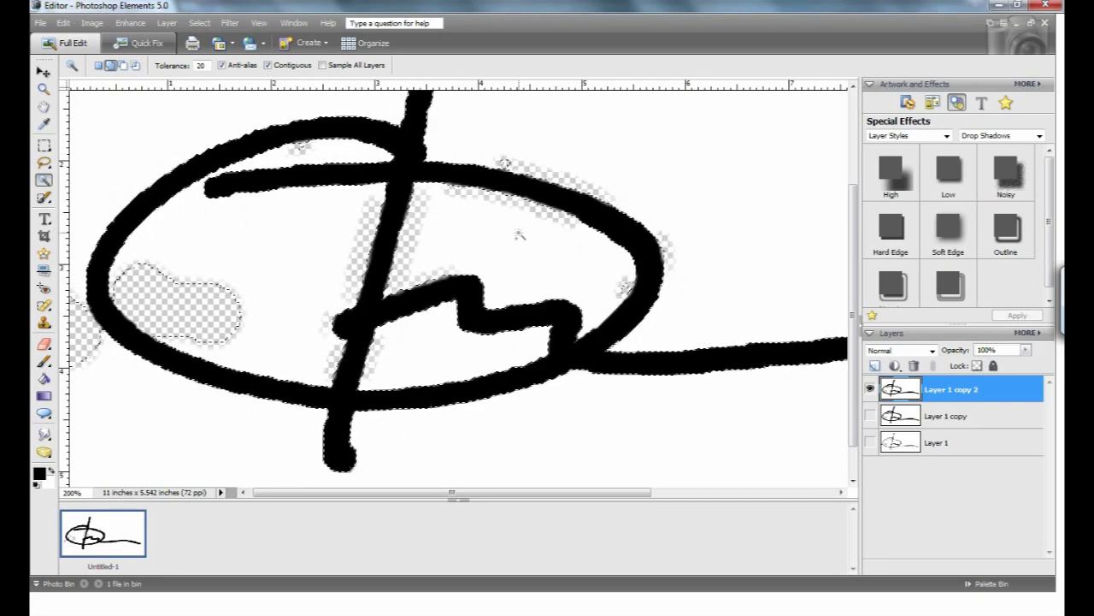
pyautogui.click(63, 23)
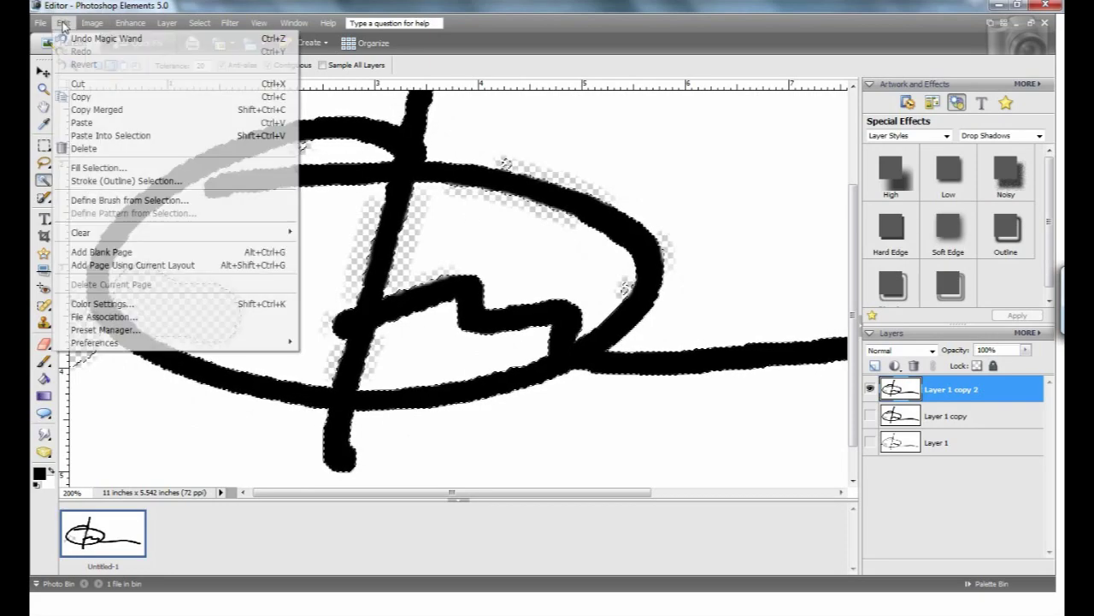
pyautogui.click(81, 148)
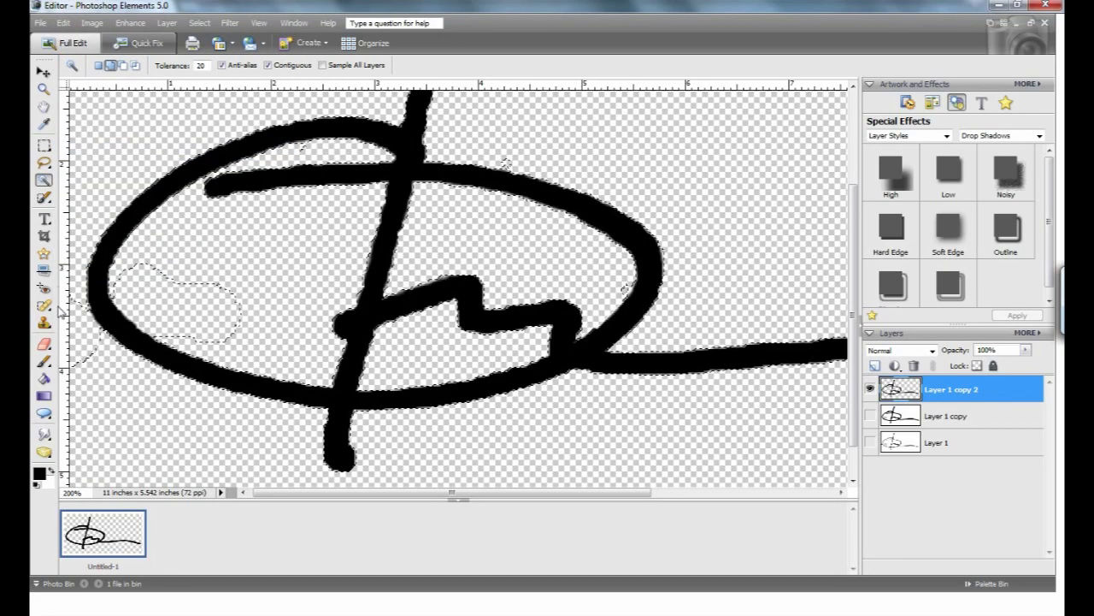
# Clear the selection and erase along the inner edge of the oval's left curve with the 8 px Eraser.
pyautogui.click(45, 146)
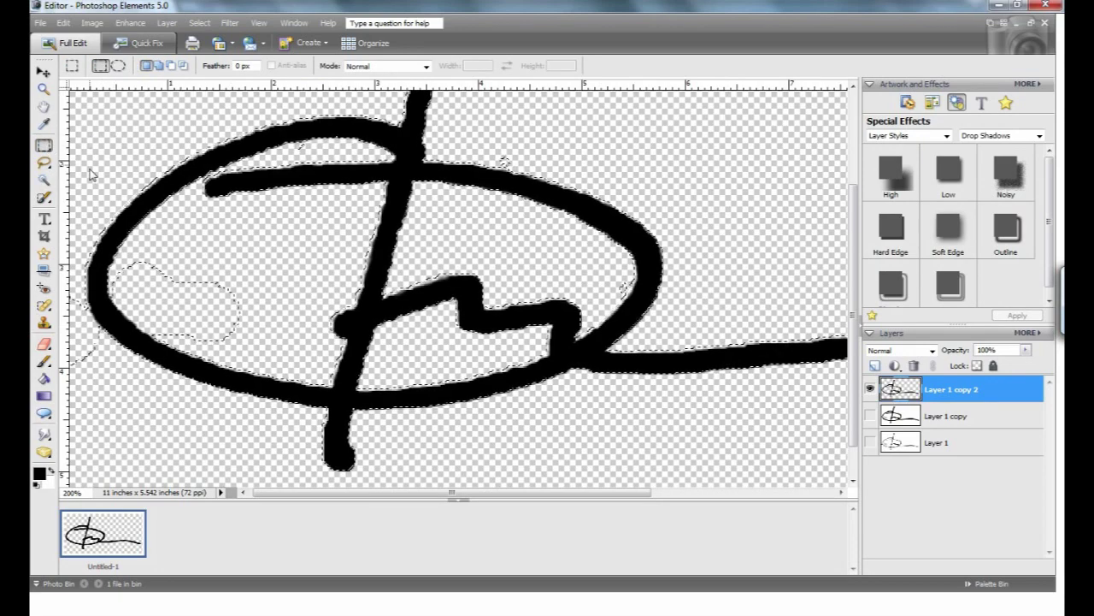
pyautogui.click(133, 294)
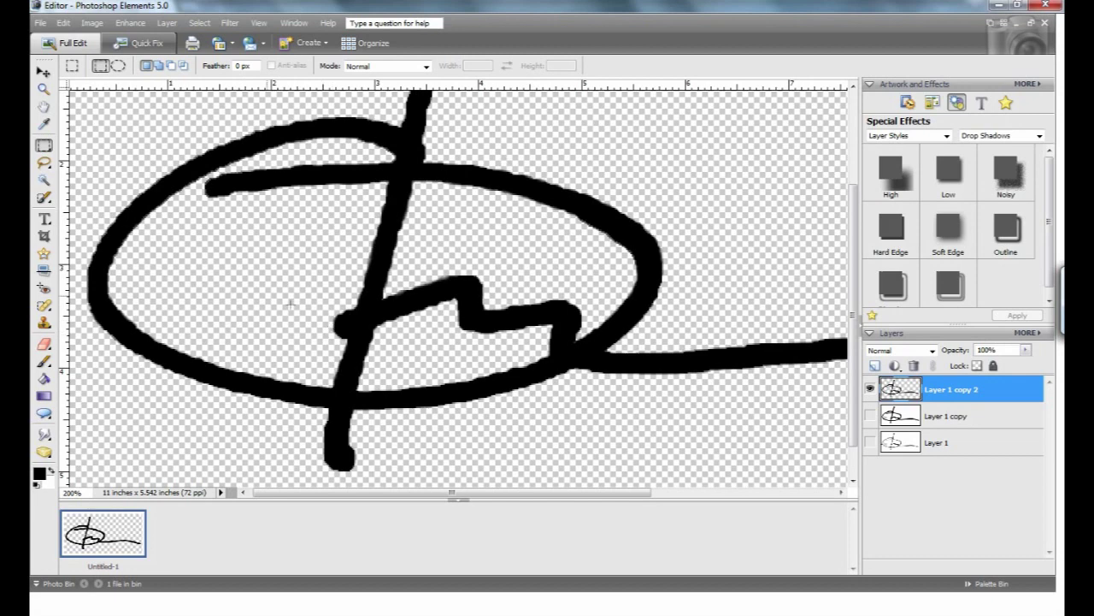
pyautogui.click(45, 341)
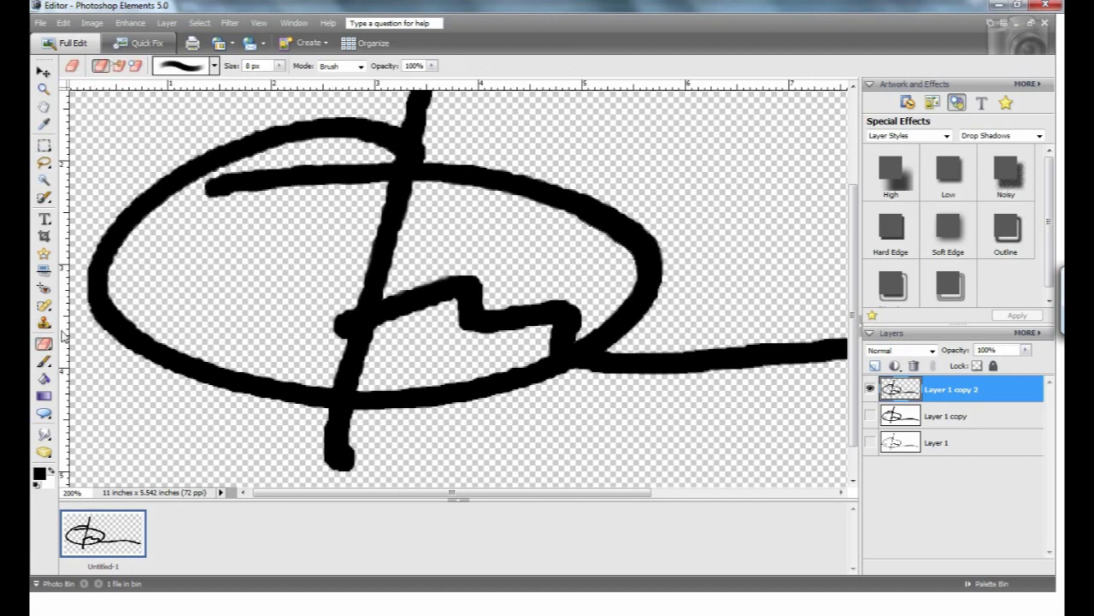
pyautogui.click(117, 294)
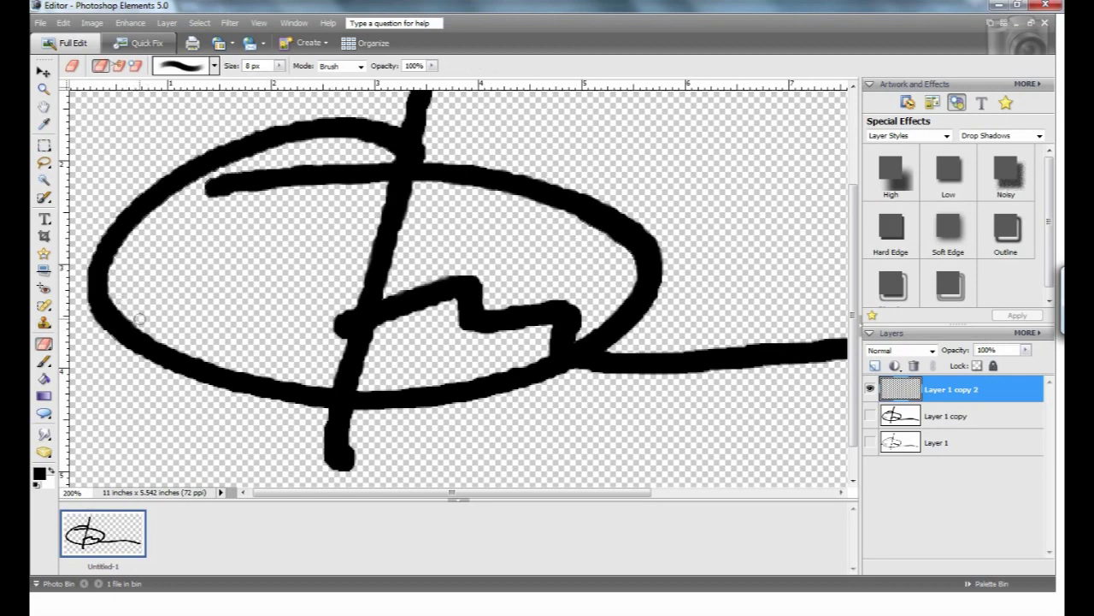
# Smooth both edges of the vertical stroke's upper part above the oval with the 8 px Eraser.
pyautogui.press('z')
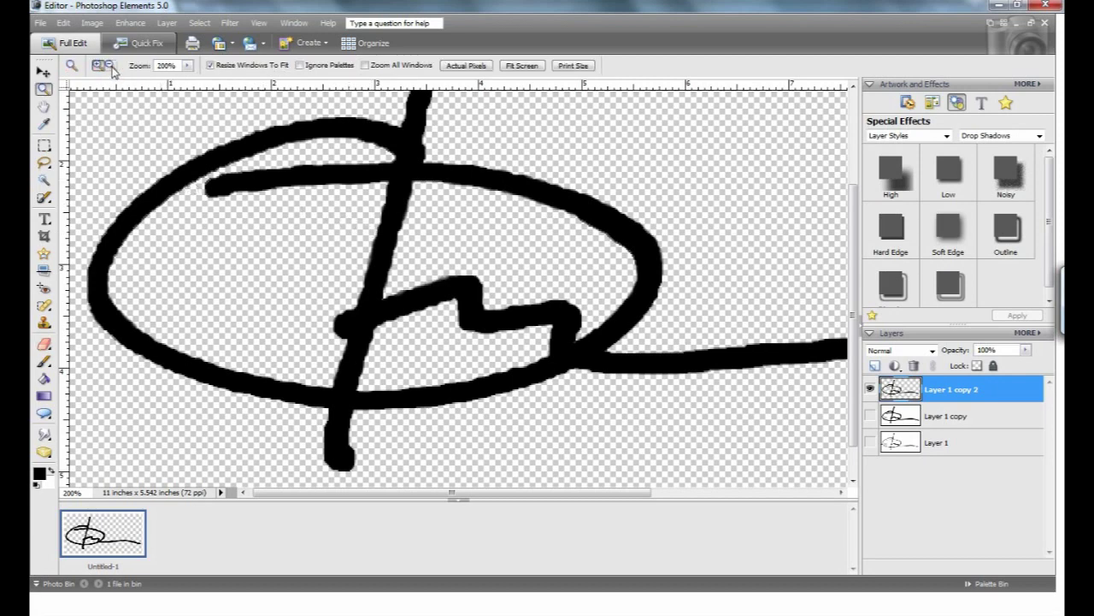
pyautogui.keyDown('alt'); pyautogui.click(152, 196); pyautogui.keyUp('alt')
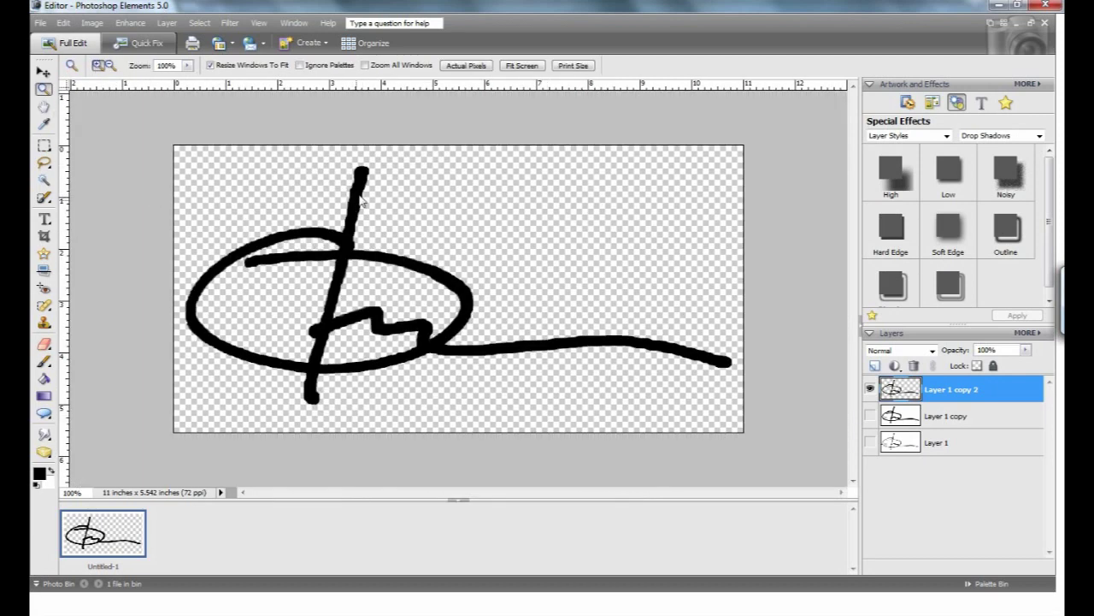
pyautogui.click(363, 179)
pyautogui.click(360, 176)
pyautogui.press('e')
pyautogui.moveTo(325, 120)
pyautogui.mouseDown()
pyautogui.moveTo(331, 139)
pyautogui.moveTo(307, 278)
pyautogui.moveTo(309, 269)
pyautogui.mouseUp()
pyautogui.moveTo(391, 167); pyautogui.dragTo(350, 323)
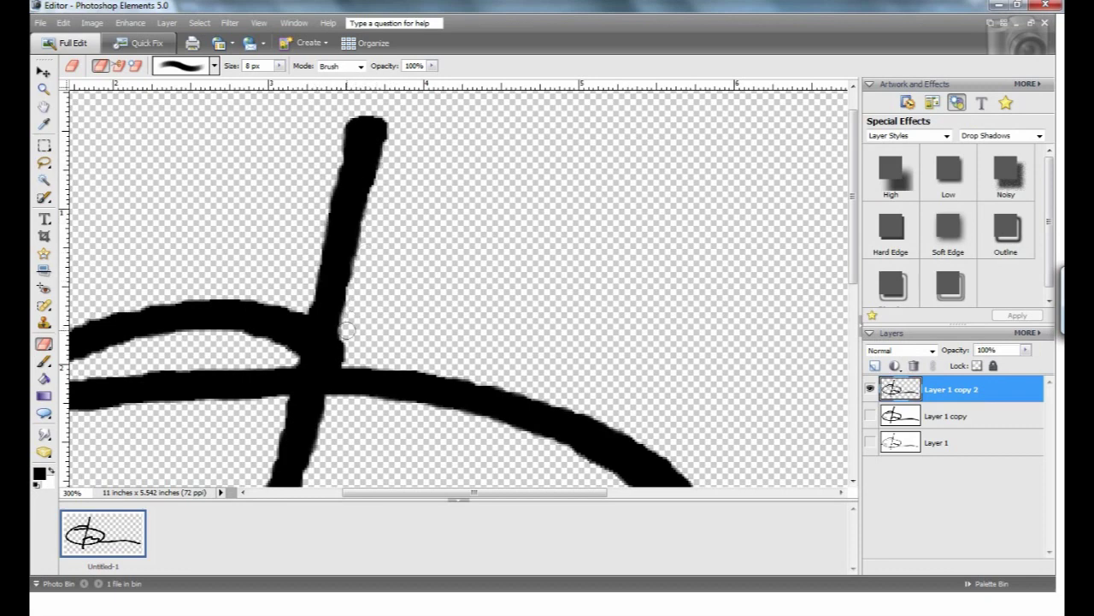
# Erase along the outer edge of the oval's upper-right curve with the 8 px Eraser and return the view to 100%.
pyautogui.scroll(-3, 348, 329)
pyautogui.moveTo(576, 339); pyautogui.dragTo(637, 372)
pyautogui.scroll(-3, 721, 367)
pyautogui.scroll(7, 821, 402)
pyautogui.press('z')
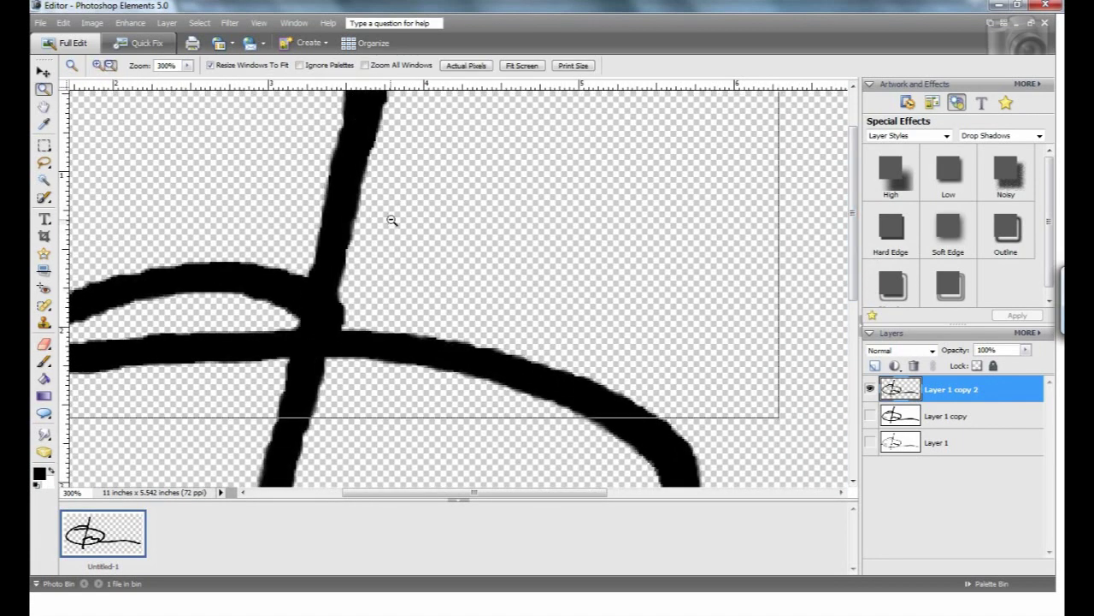
pyautogui.hotkey('ctrl', 'alt', '0')
pyautogui.press('v')
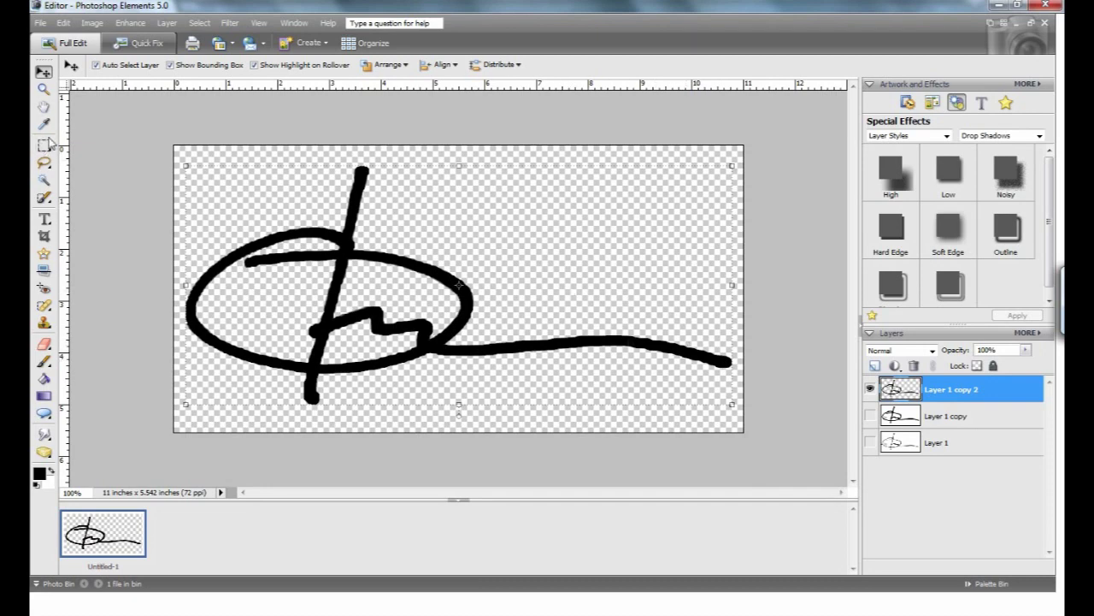
# Smooth the jagged edges of the signature's long tail stroke with the 8 px Eraser.
pyautogui.press('z')
pyautogui.moveTo(351, 212); pyautogui.dragTo(744, 431)
pyautogui.moveTo(571, 500); pyautogui.dragTo(588, 500)
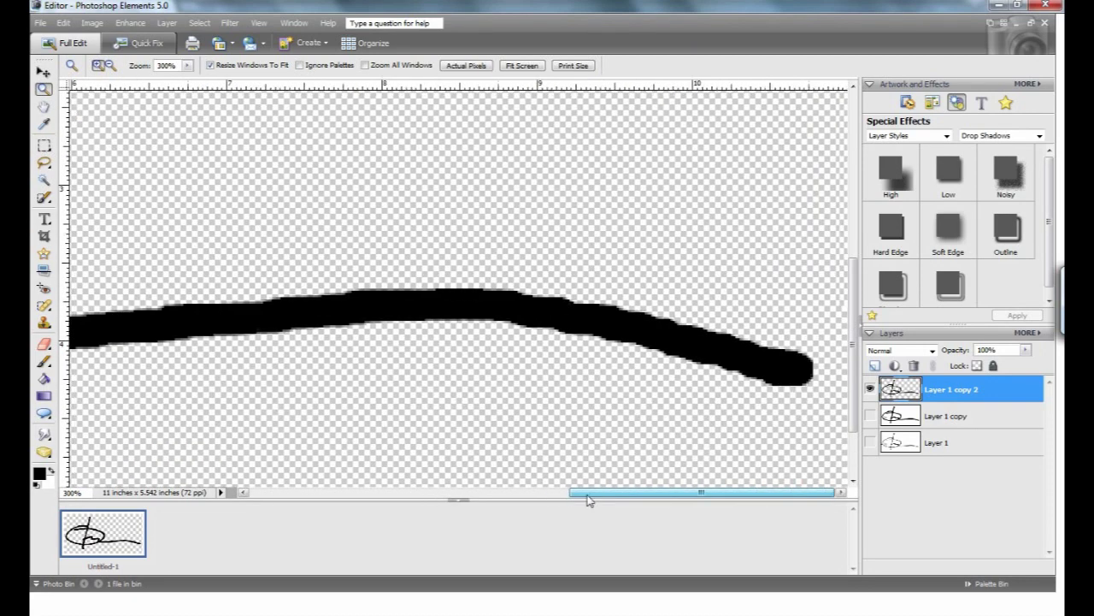
pyautogui.press('e')
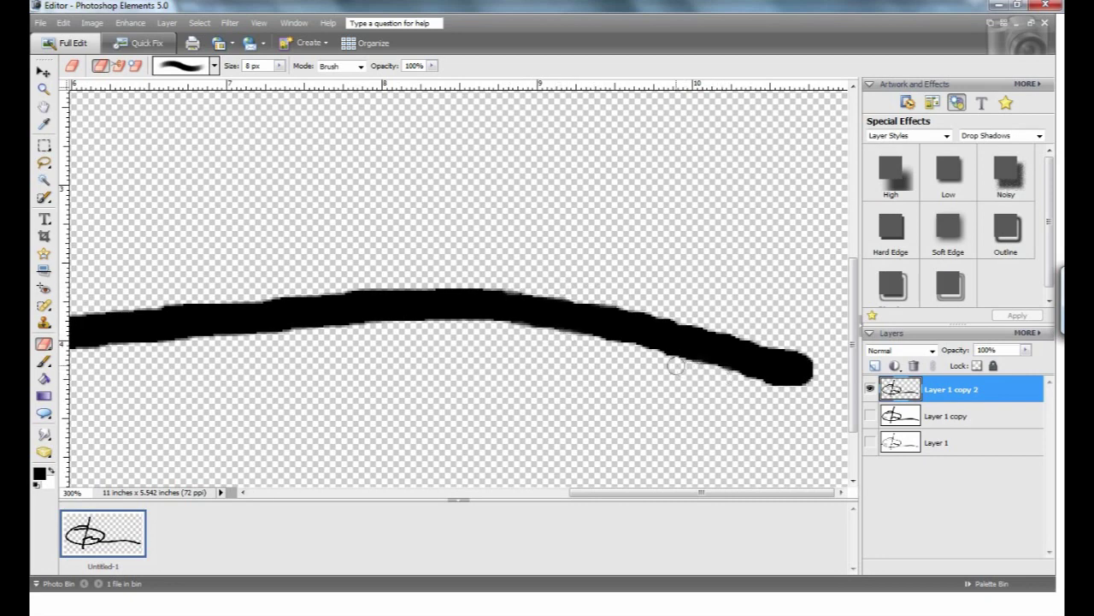
# Fill in the uneven spots along the tail stroke in black with the 9 px Brush.
pyautogui.click(45, 361)
pyautogui.click(47, 366)
pyautogui.click(183, 360)
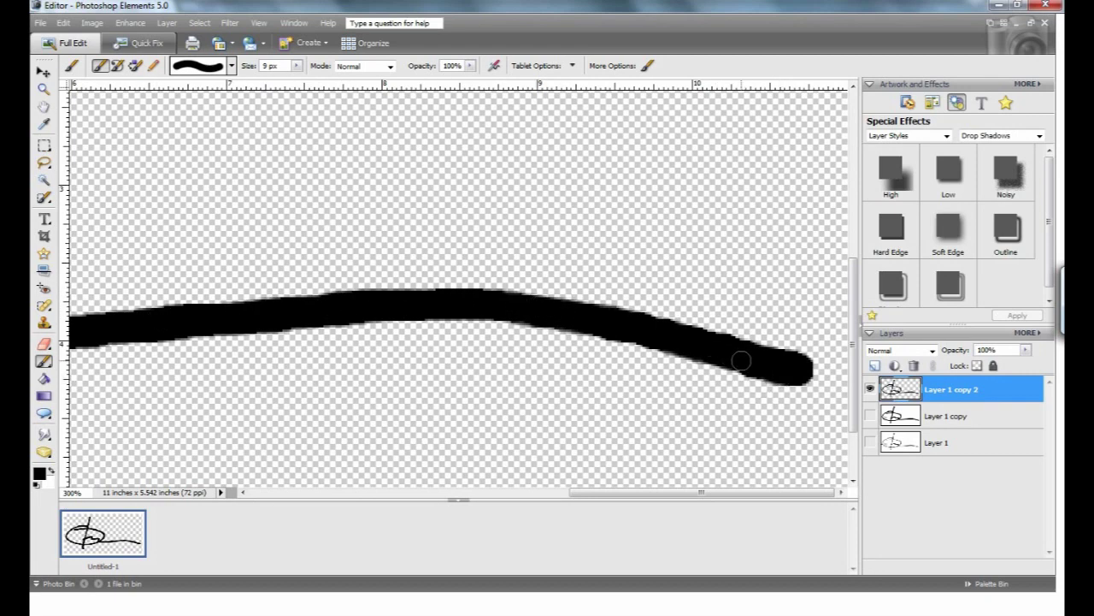
# Even out the lower end of the vertical stroke below the oval with the 9 px black Brush.
pyautogui.scroll(-2, 740, 361)
pyautogui.scroll(2, 740, 362)
pyautogui.scroll(-1, 765, 389)
pyautogui.hscroll(-5, 765, 389)
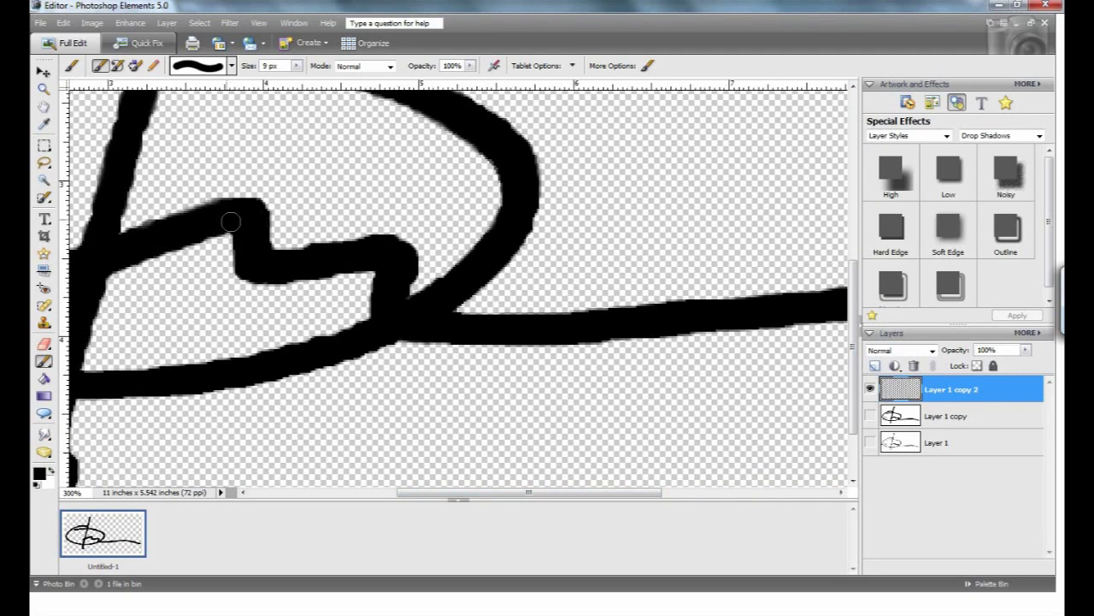
pyautogui.hscroll(-3, 171, 427)
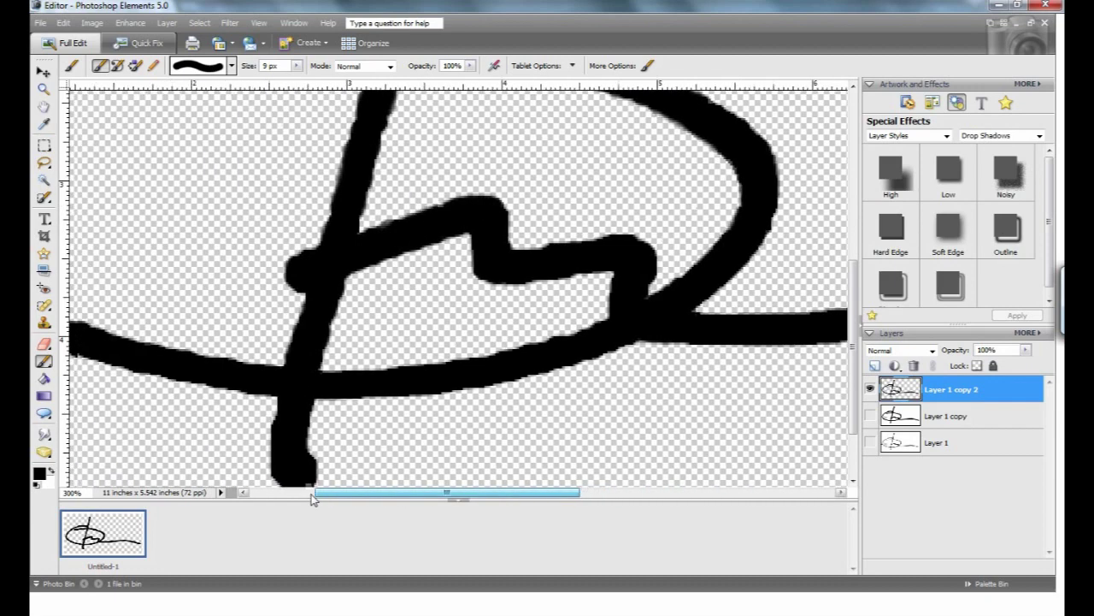
pyautogui.moveTo(414, 423); pyautogui.dragTo(396, 465)
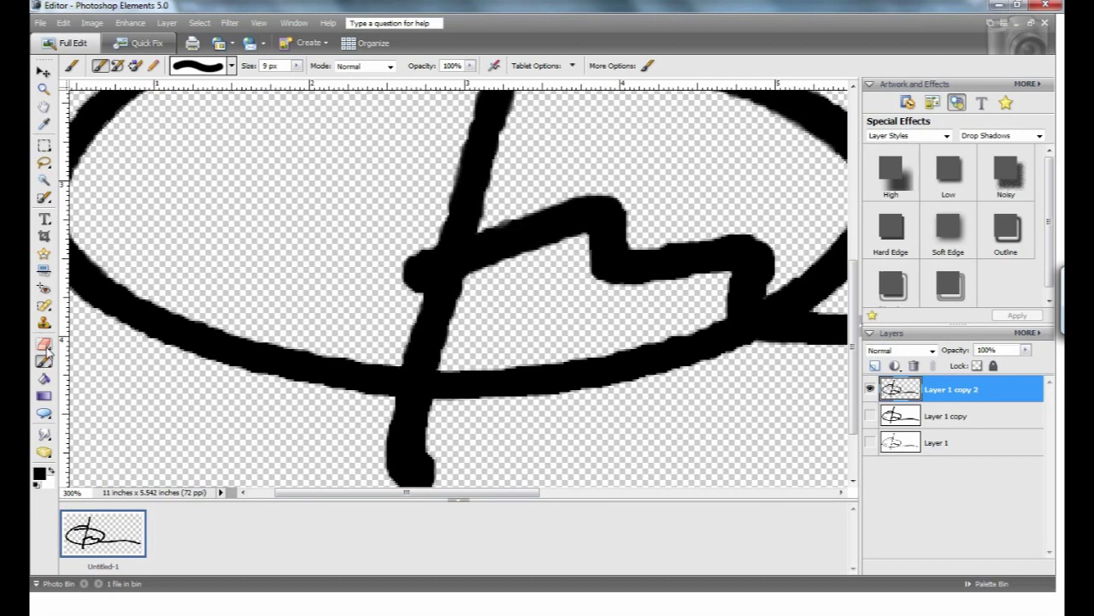
# Fill in the left end of the horizontal stroke inside the oval with the 9 px black Brush.
pyautogui.click(44, 343)
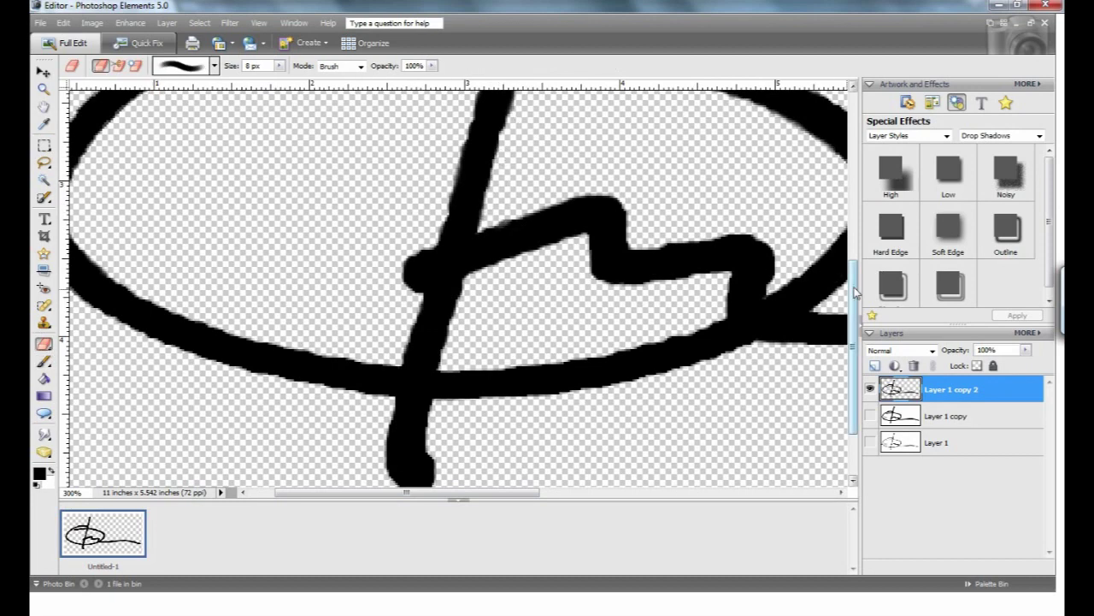
pyautogui.scroll(3, 526, 201)
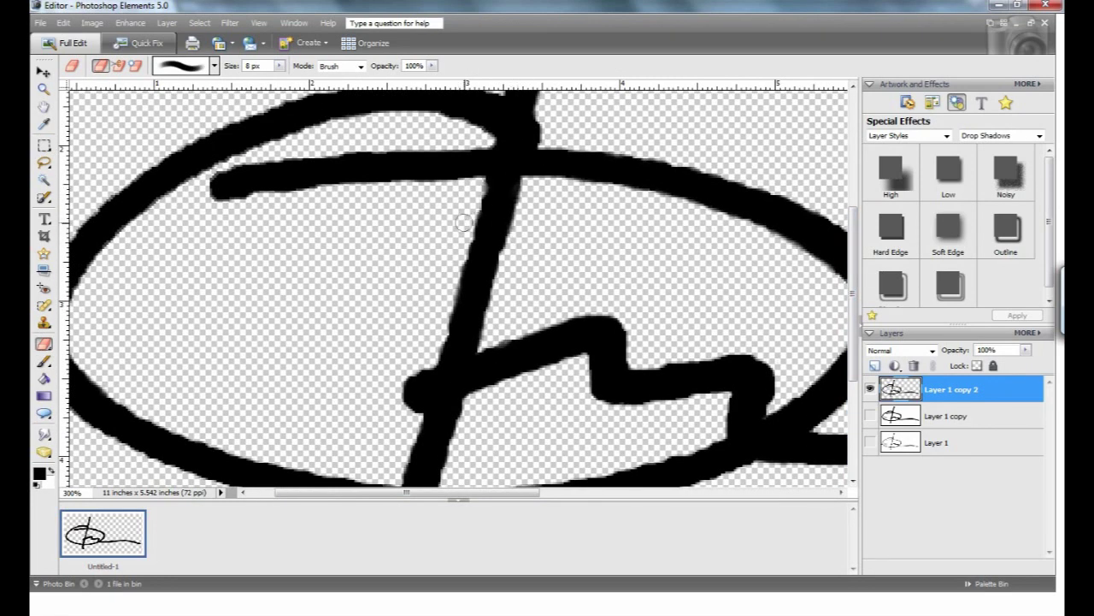
pyautogui.press('b')
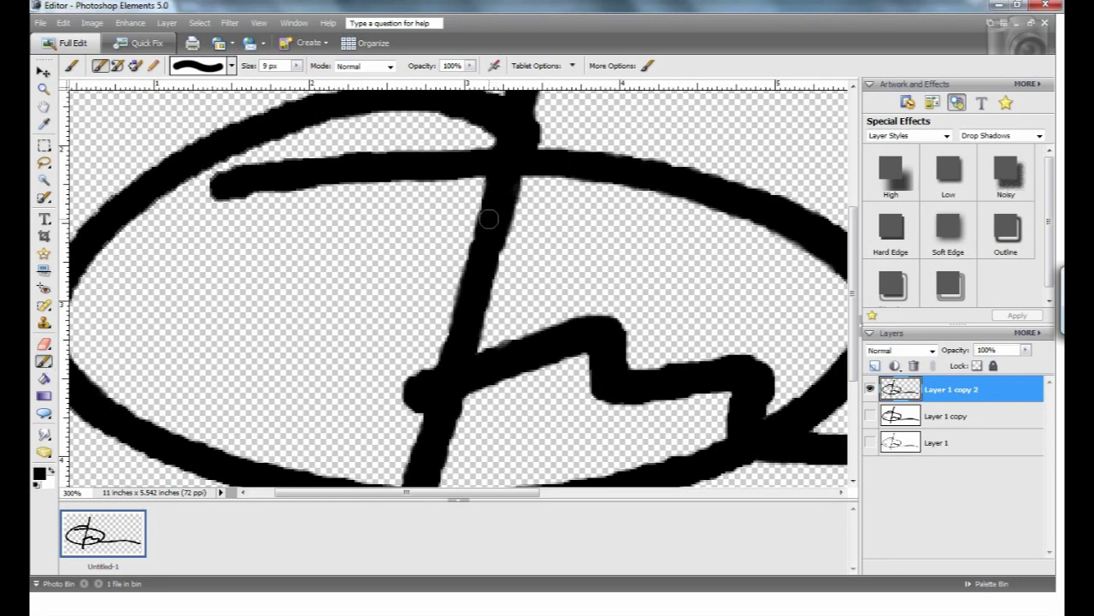
pyautogui.moveTo(254, 179)
pyautogui.mouseDown()
pyautogui.moveTo(304, 168)
pyautogui.moveTo(289, 171)
pyautogui.mouseUp()
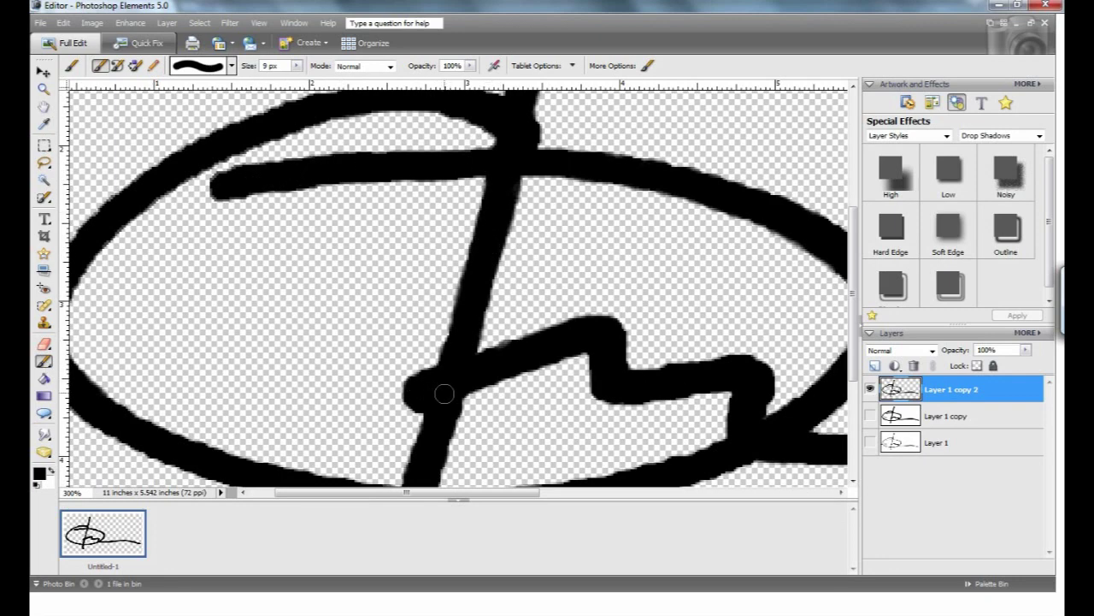
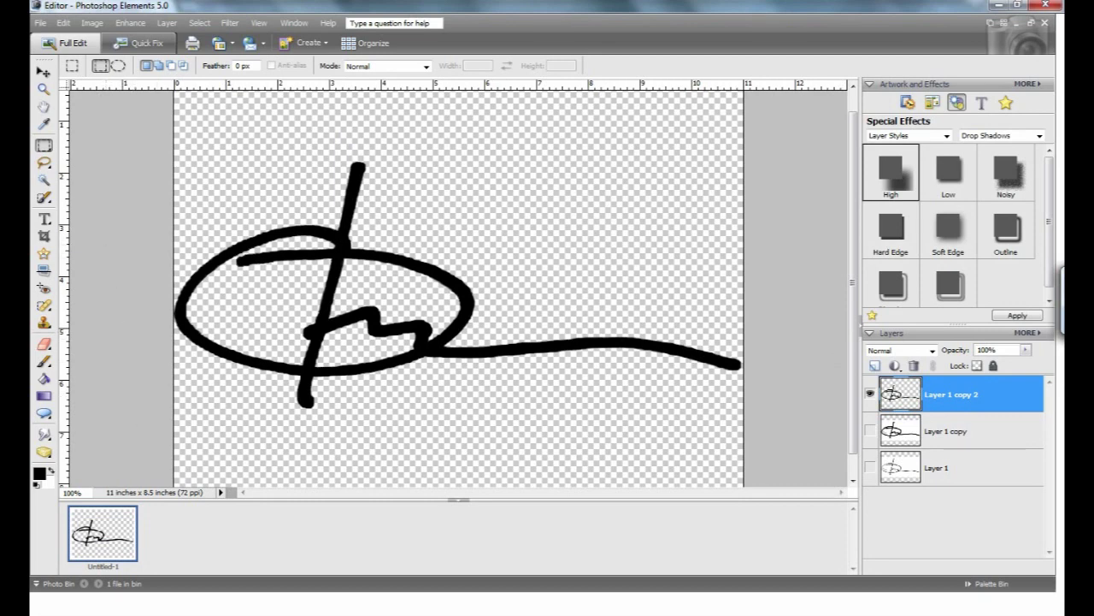
# Open the JPEG 640PageBG from the Folded Patterns folder in Photoshop Elements, and select and copy the whole image.
pyautogui.hotkey('alt', 'Tab')
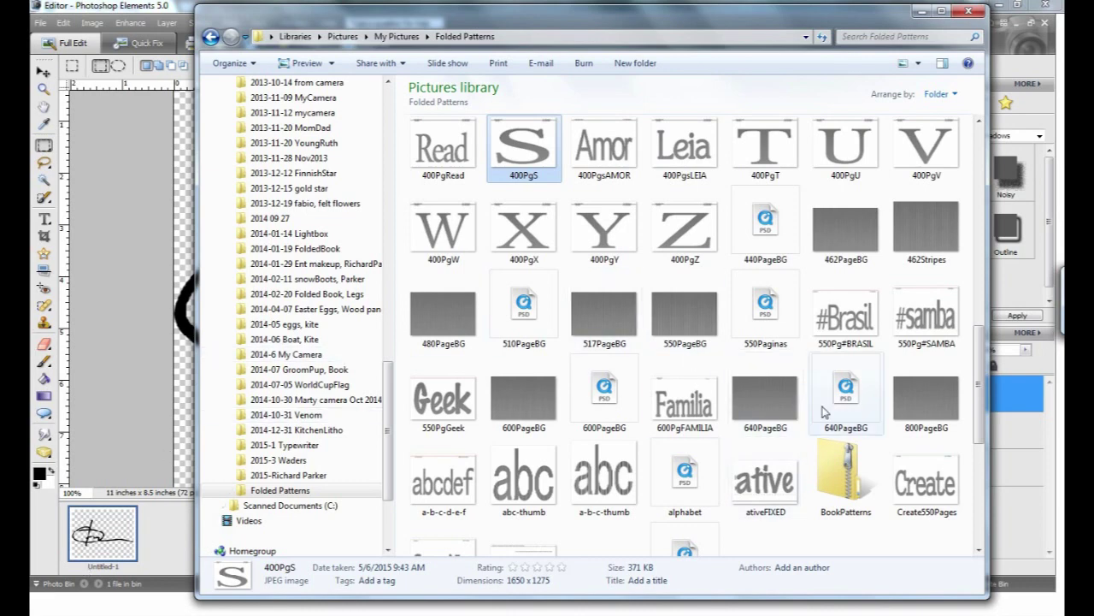
pyautogui.click(762, 411)
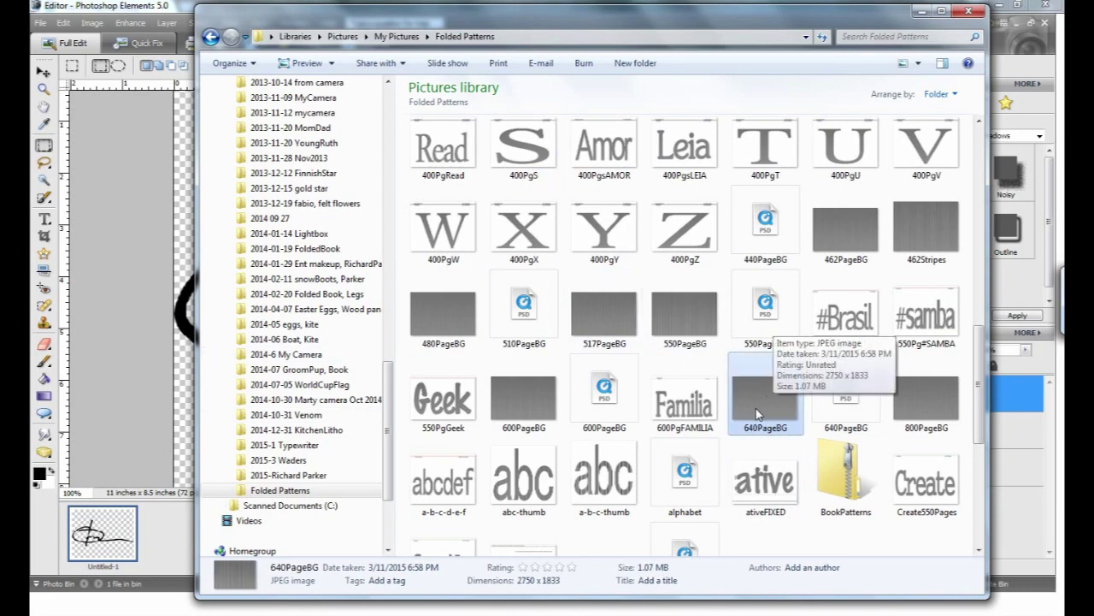
pyautogui.moveTo(758, 405); pyautogui.dragTo(177, 346)
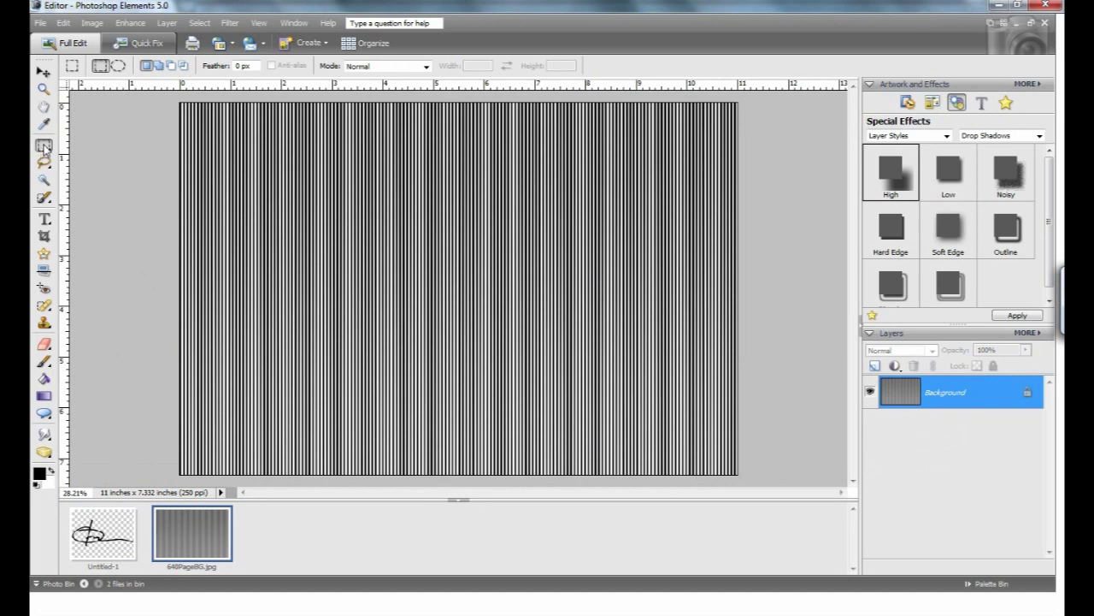
pyautogui.hotkey('ctrl', 'a')
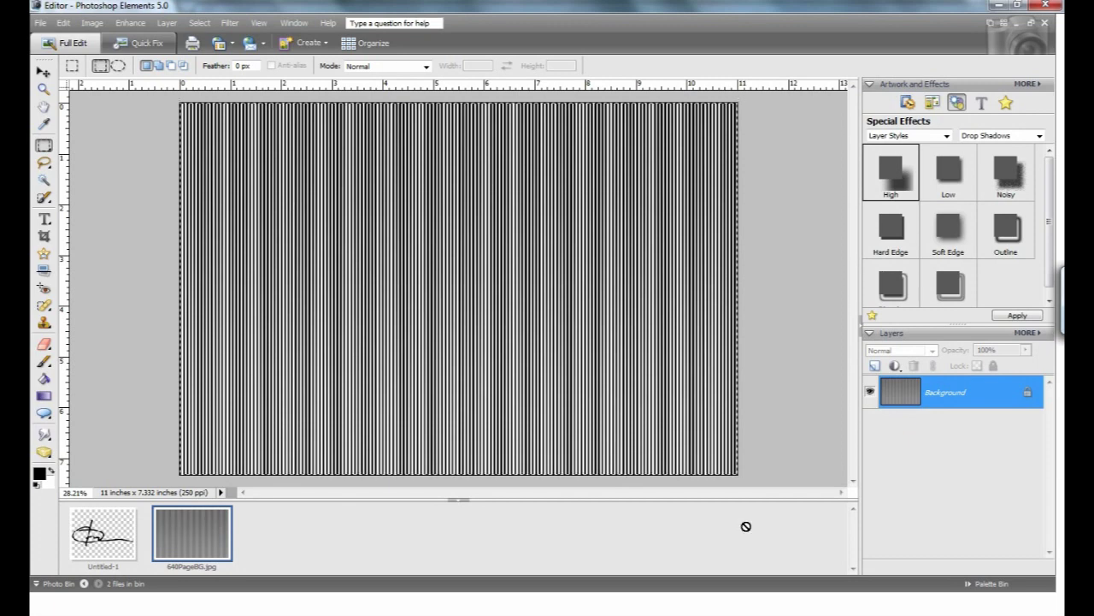
pyautogui.click(101, 522)
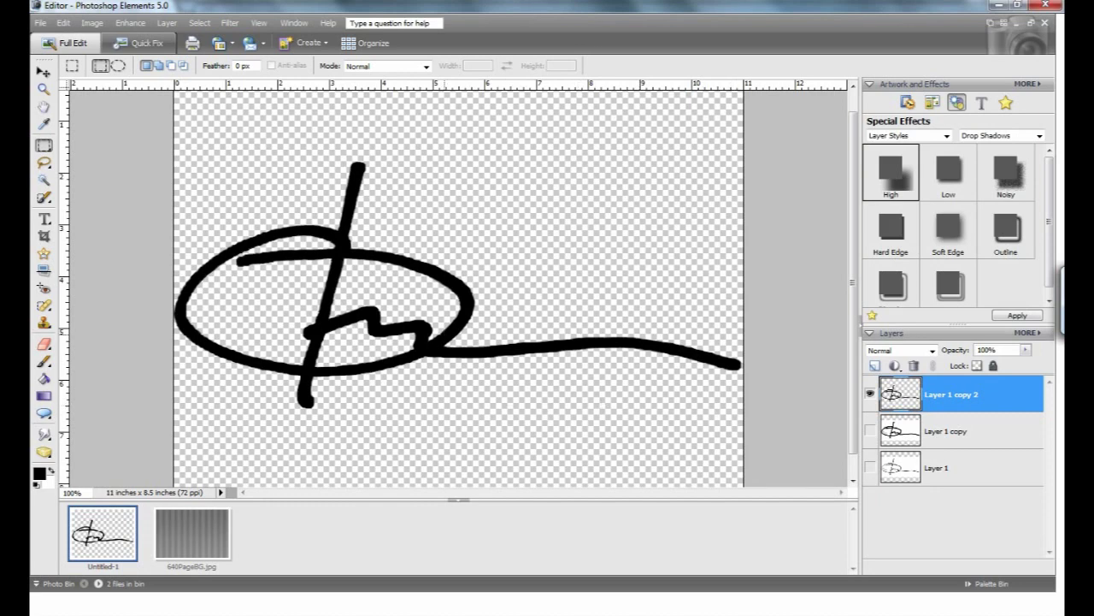
pyautogui.hotkey('ctrl', 'v')
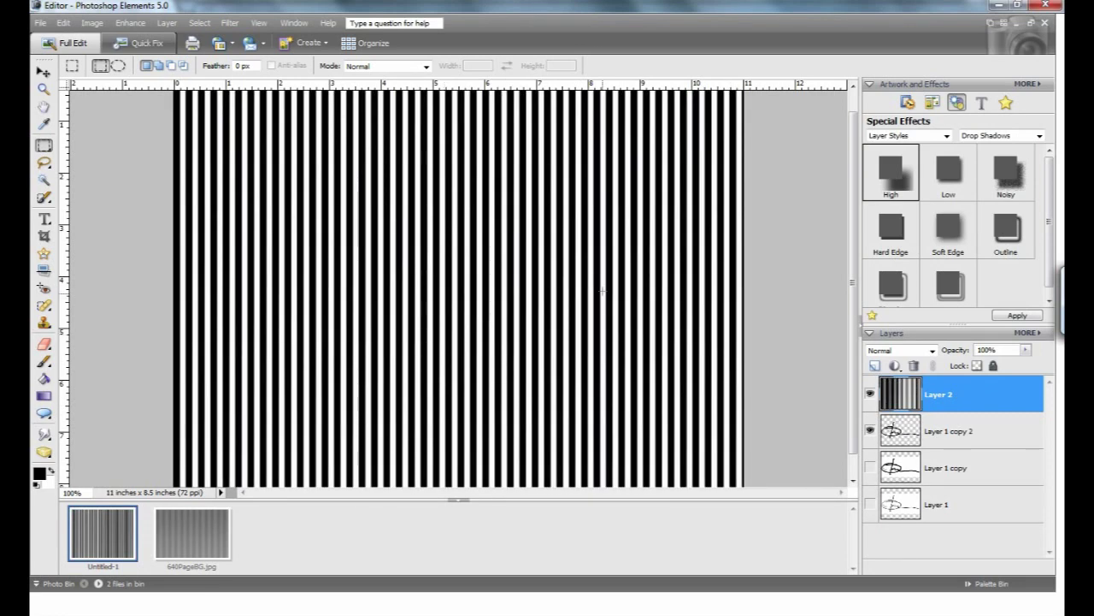
pyautogui.click(64, 24)
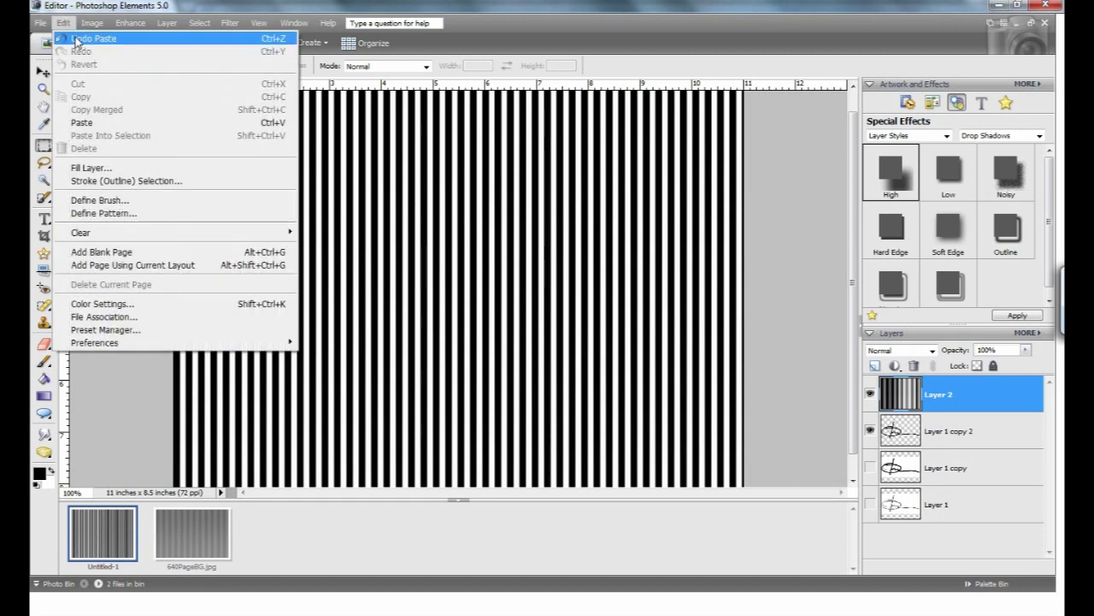
pyautogui.click(77, 40)
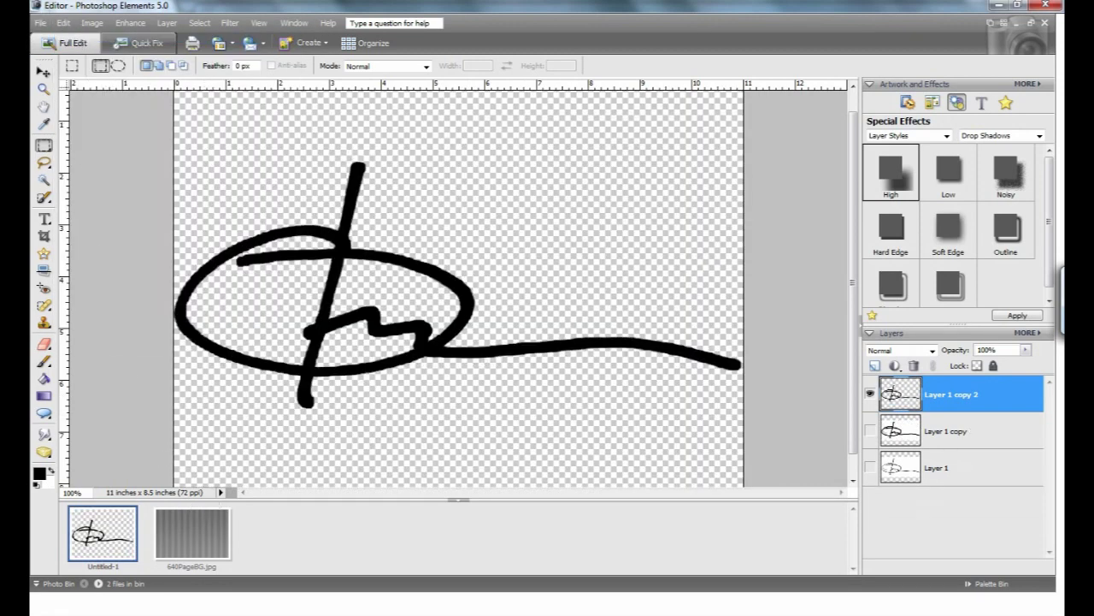
# Check the document size and resolution of 640PageBG.jpg without changing them.
pyautogui.click(183, 541)
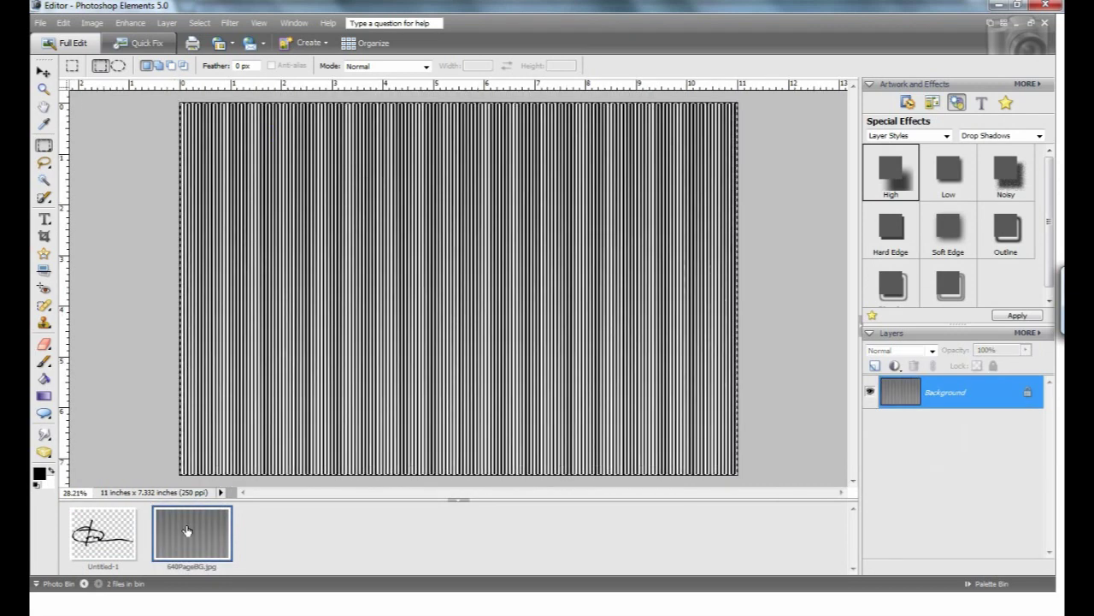
pyautogui.click(91, 23)
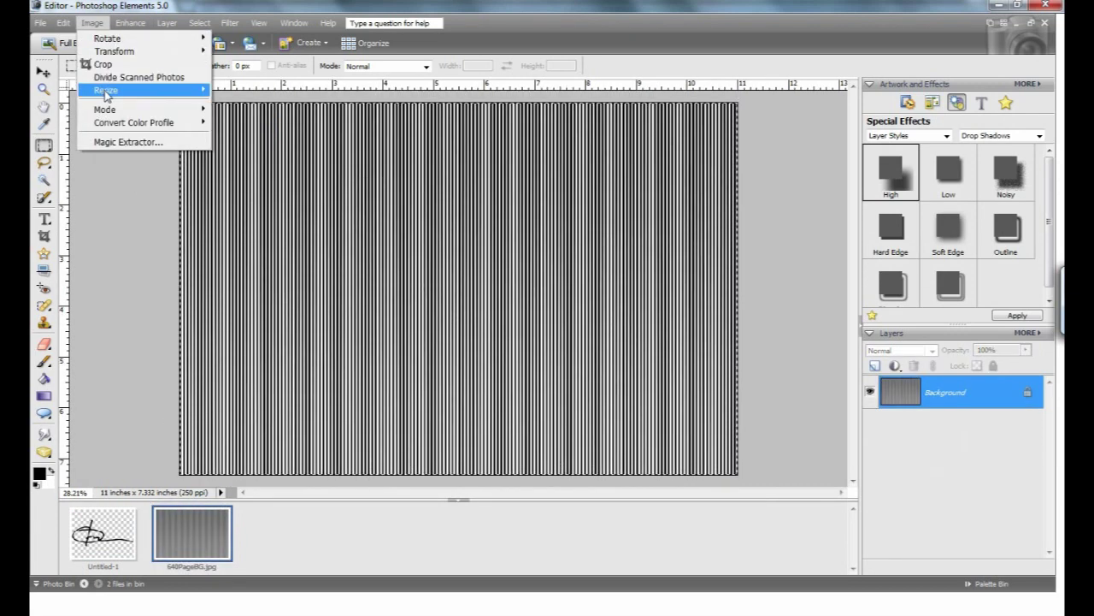
pyautogui.moveTo(188, 99)
pyautogui.click(246, 90)
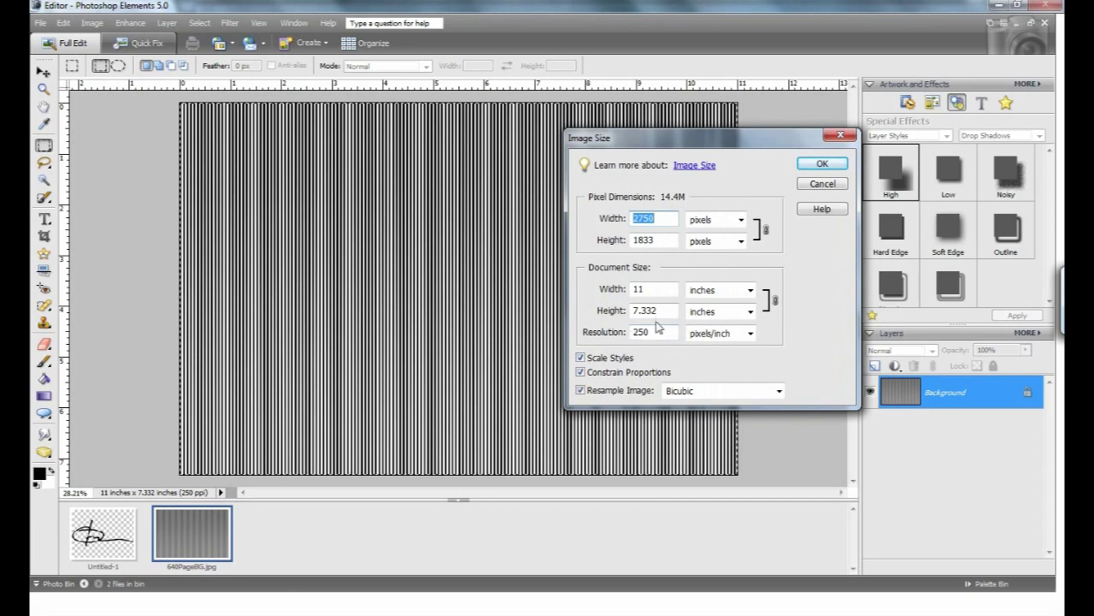
pyautogui.click(840, 135)
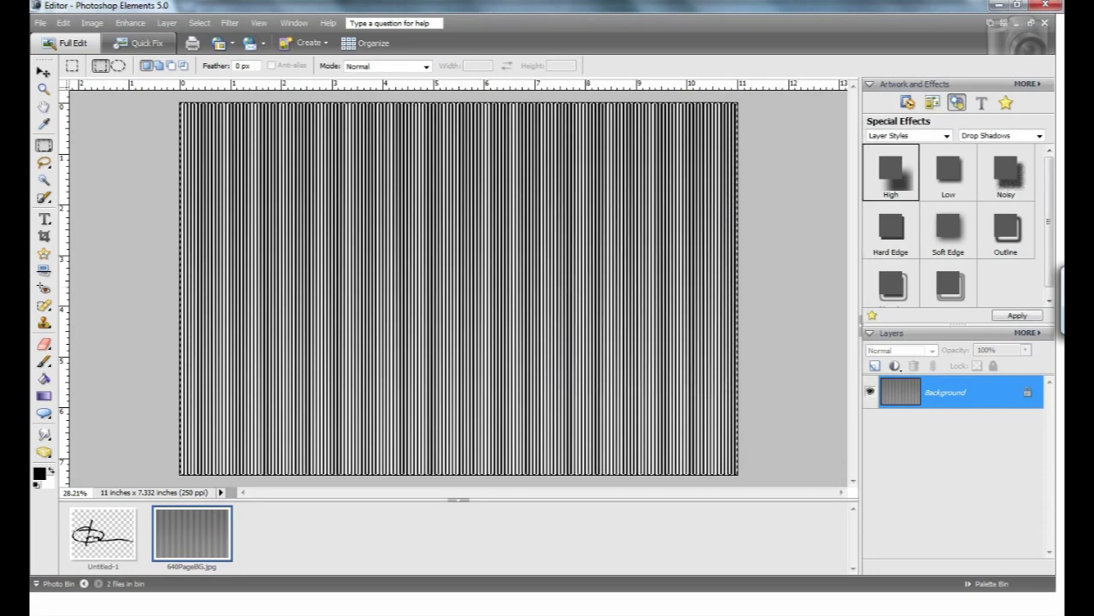
# Set the signature document's resolution to 250 pixels/inch with resampling, keeping its size at 11 by 8.5 inches.
pyautogui.click(89, 525)
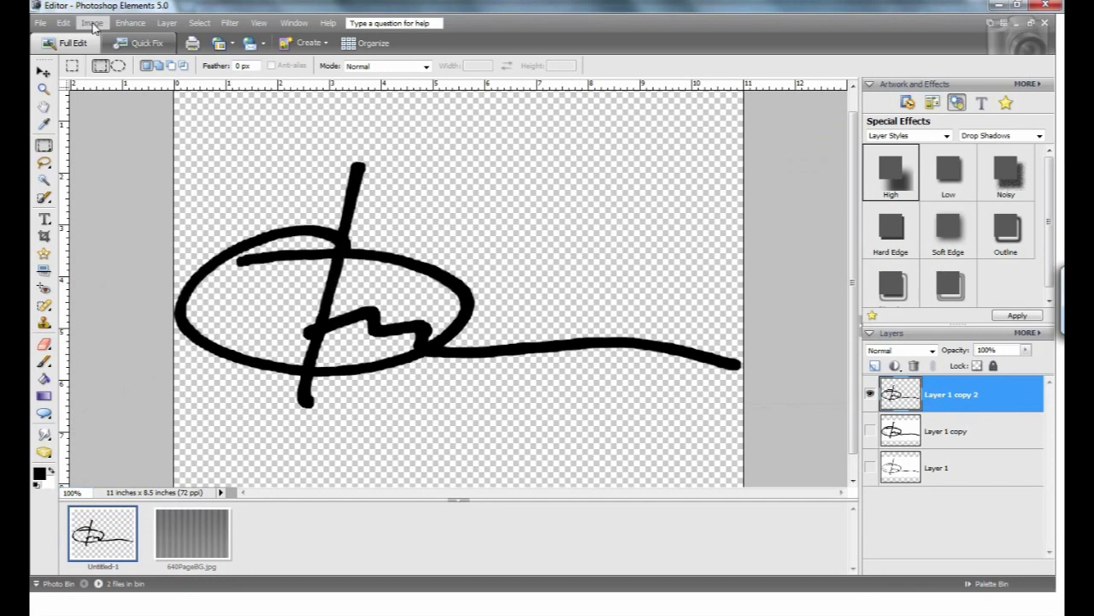
pyautogui.click(93, 23)
pyautogui.moveTo(113, 92)
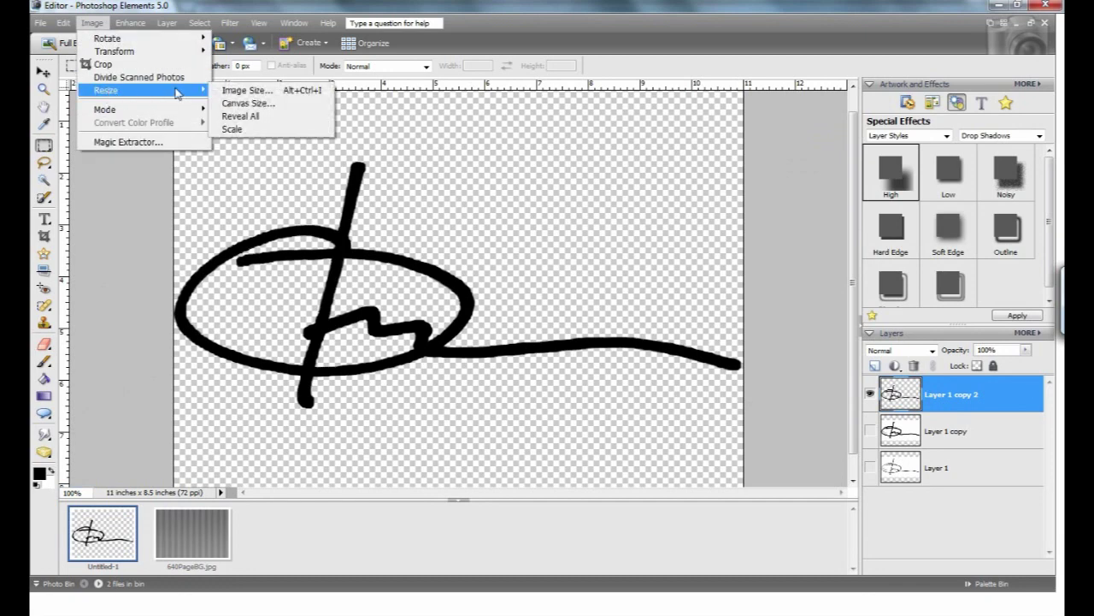
pyautogui.click(245, 90)
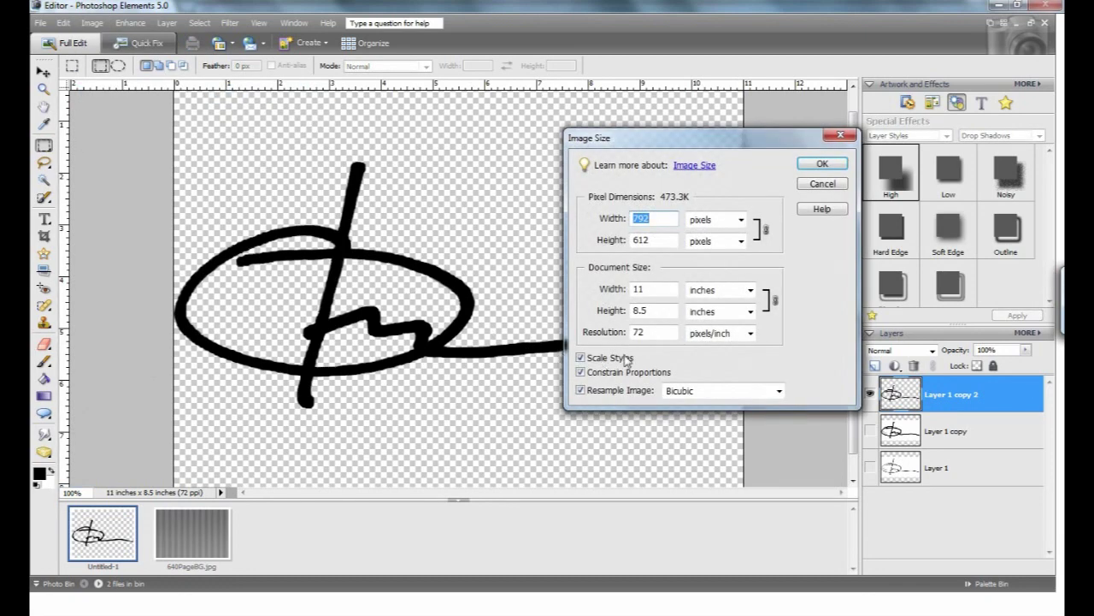
pyautogui.doubleClick(646, 334)
pyautogui.write('250')
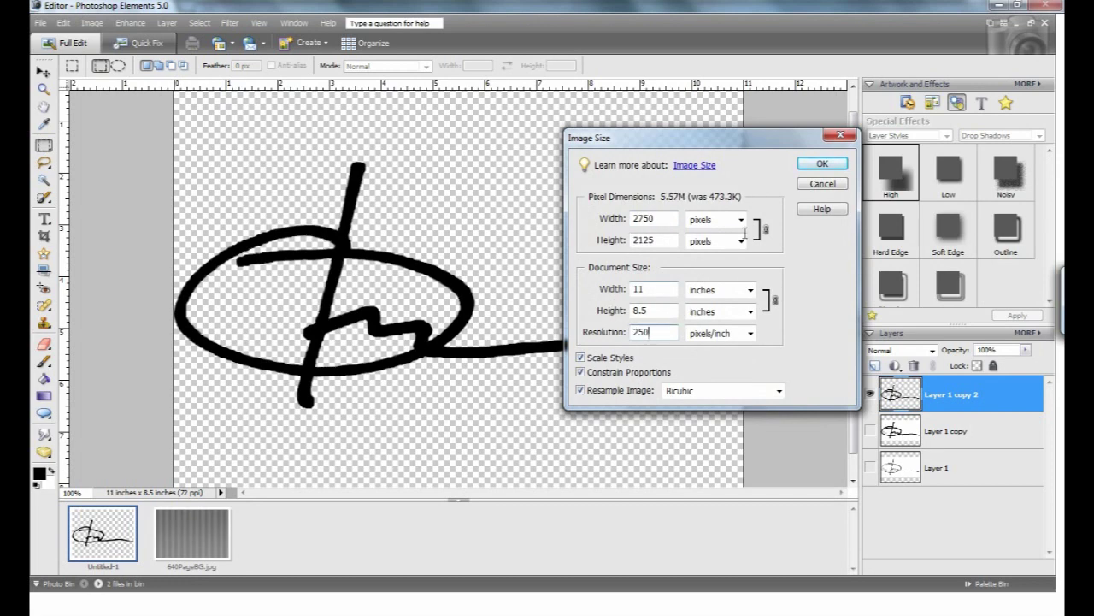
pyautogui.click(821, 163)
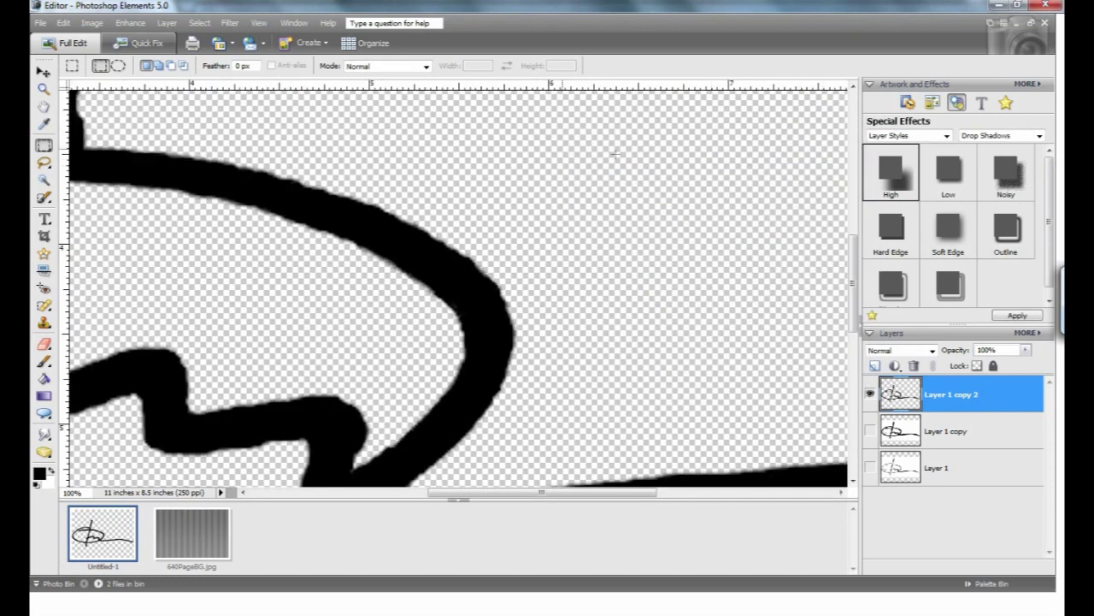
# Paste the copied stripe pattern into the signature document and move its layer directly beneath the visible signature layer.
pyautogui.click(43, 88)
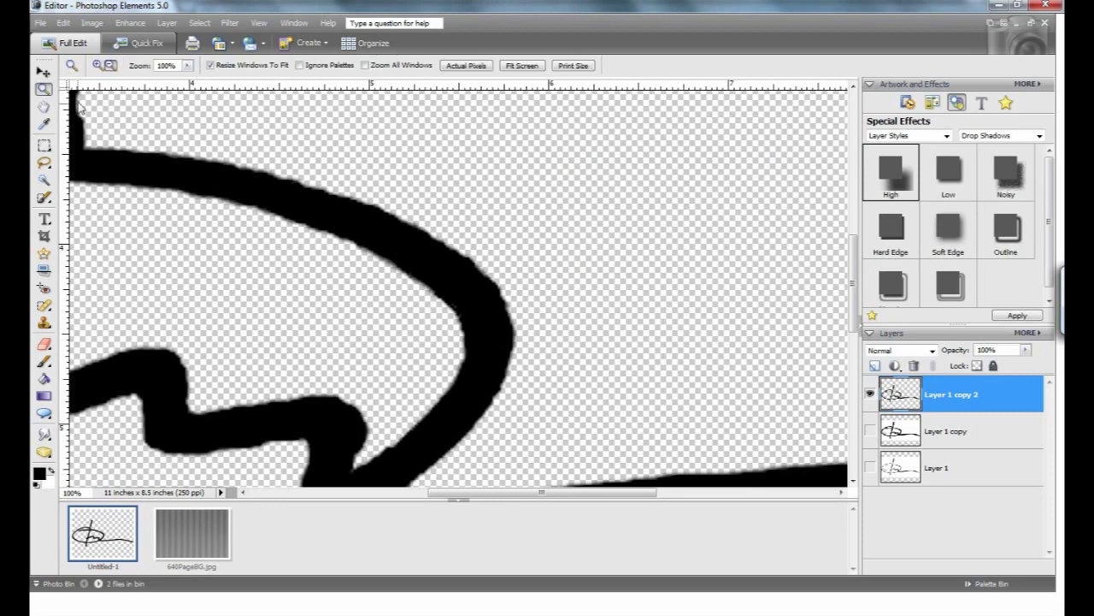
pyautogui.keyDown('alt'); pyautogui.click(99, 130); pyautogui.keyUp('alt')
pyautogui.keyDown('alt'); pyautogui.click(101, 130); pyautogui.keyUp('alt')
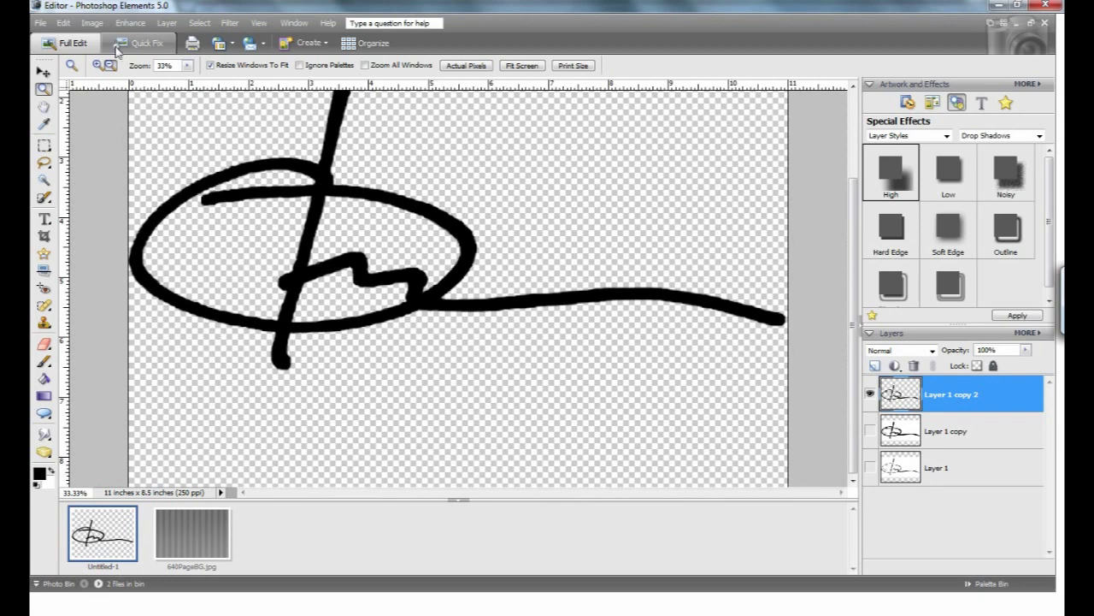
pyautogui.hotkey('ctrl', 'v')
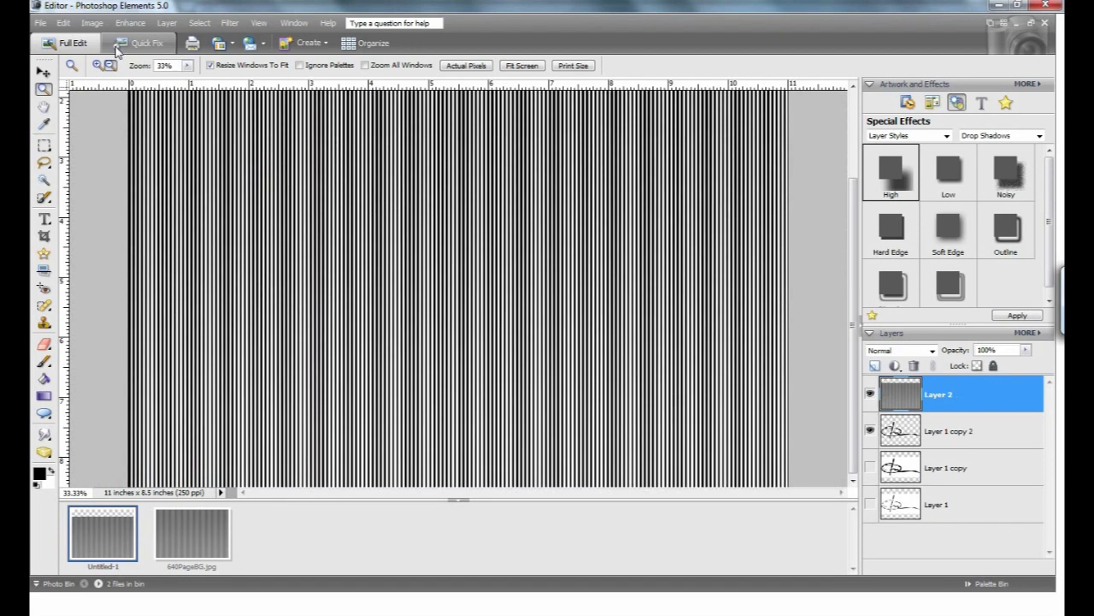
pyautogui.doubleClick(946, 394)
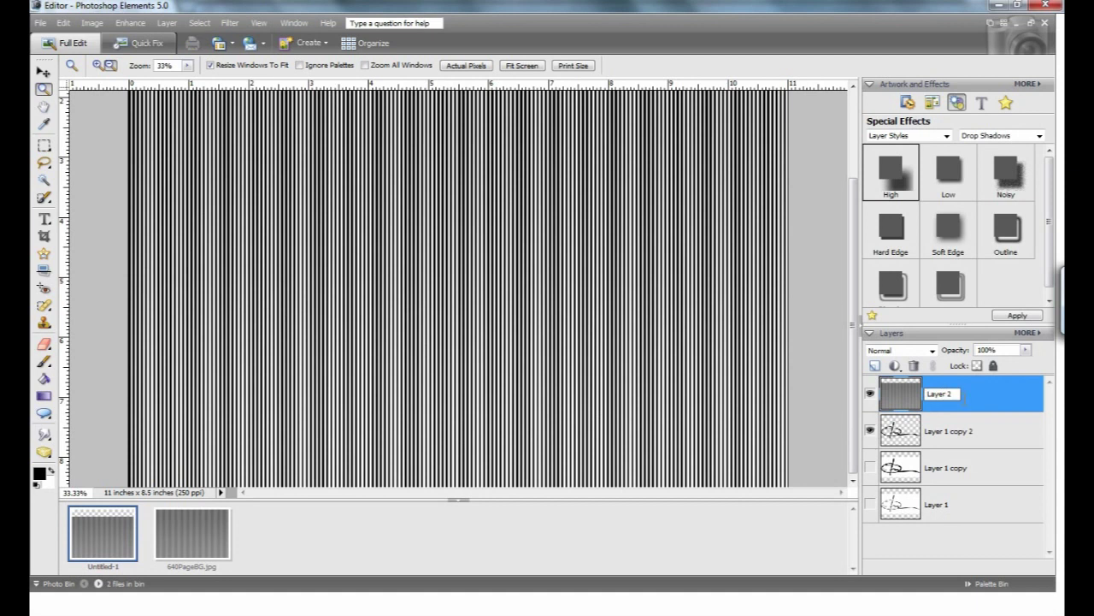
pyautogui.moveTo(985, 402); pyautogui.dragTo(970, 444)
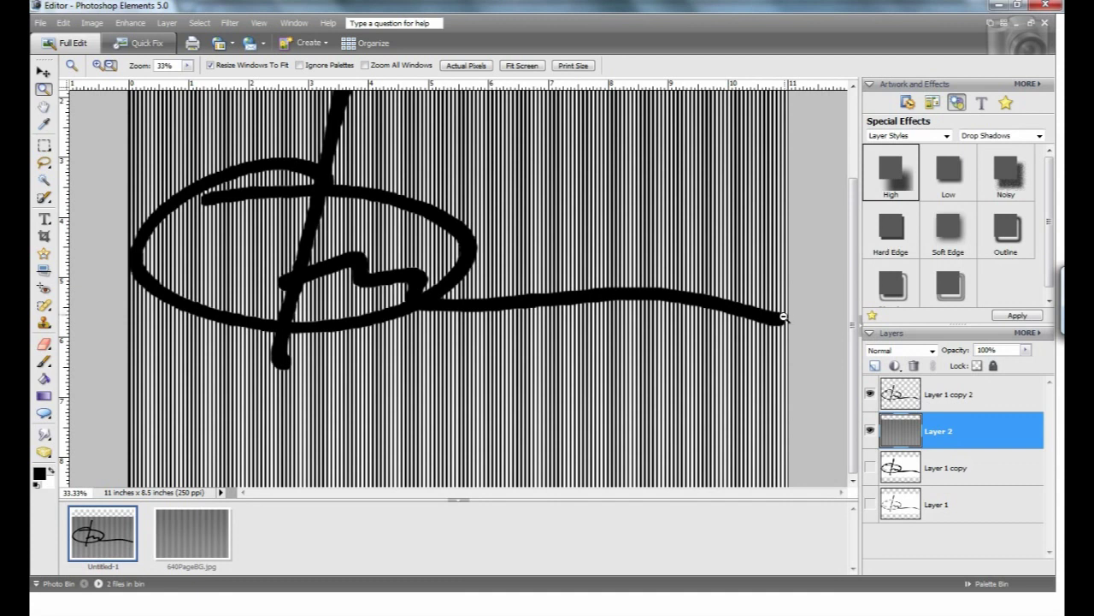
pyautogui.click(44, 71)
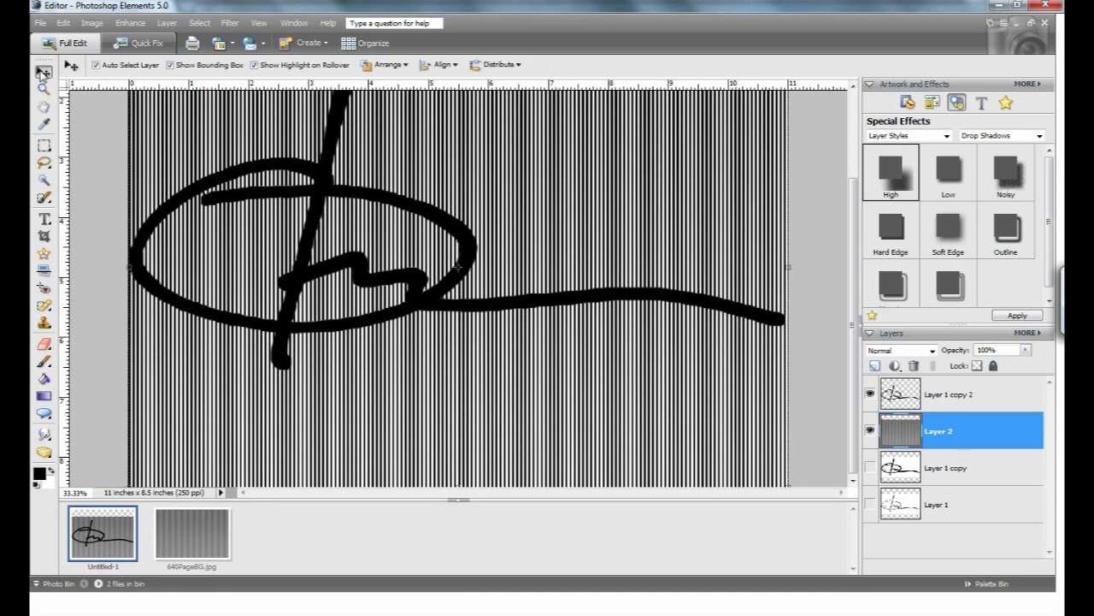
pyautogui.click(127, 267)
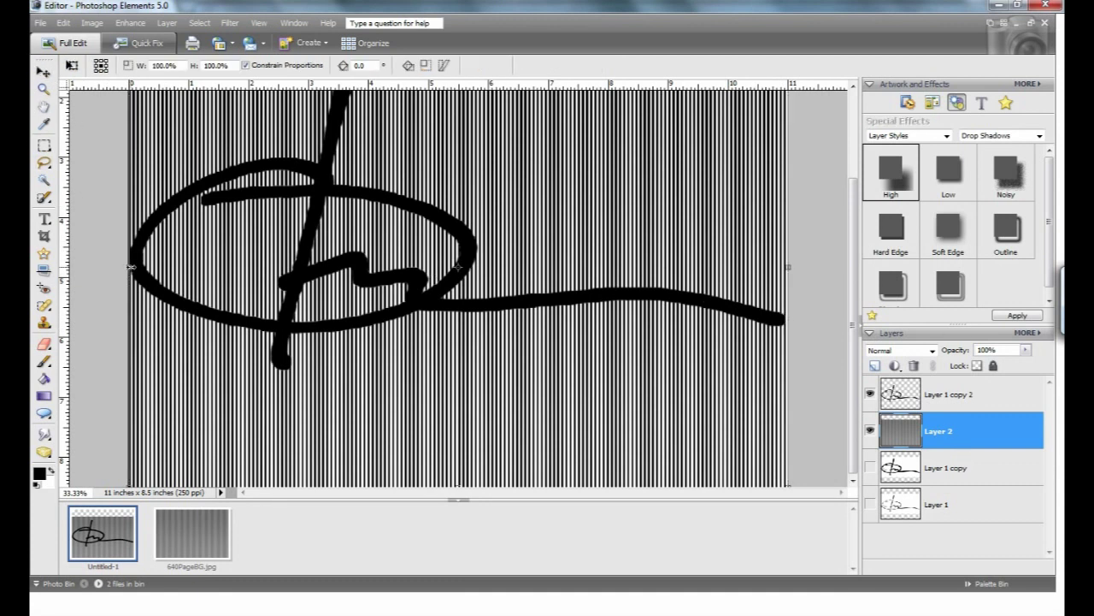
pyautogui.moveTo(131, 267); pyautogui.dragTo(134, 267)
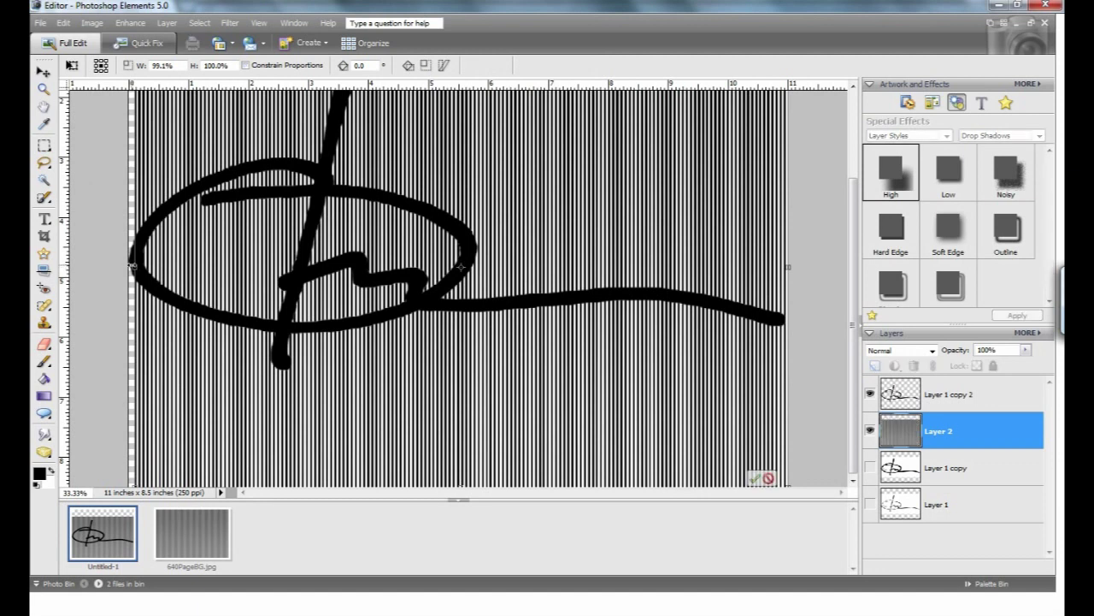
pyautogui.click(63, 23)
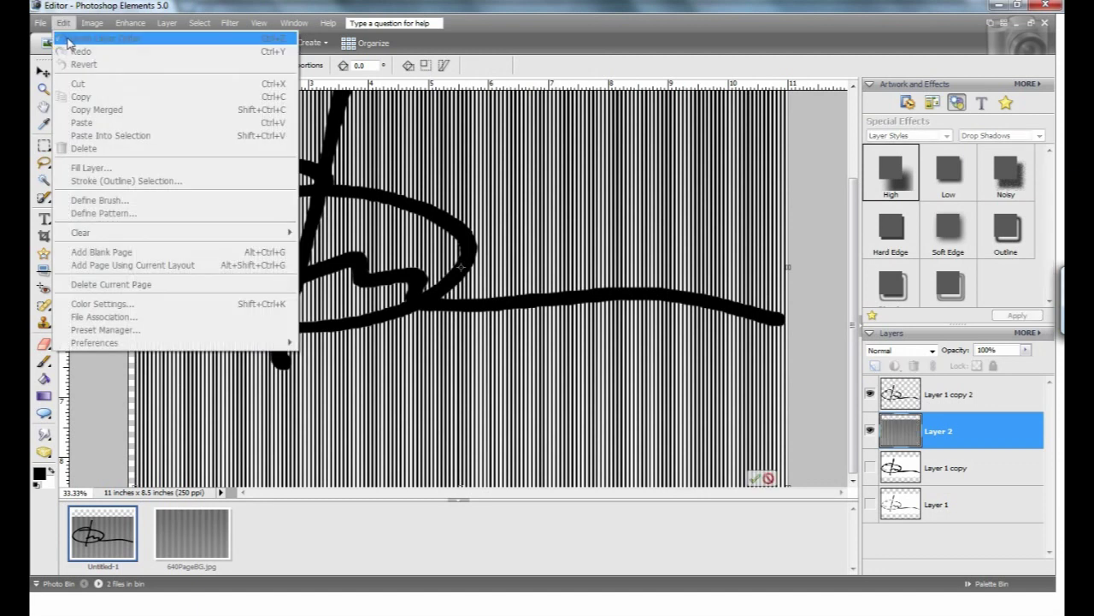
pyautogui.click(93, 391)
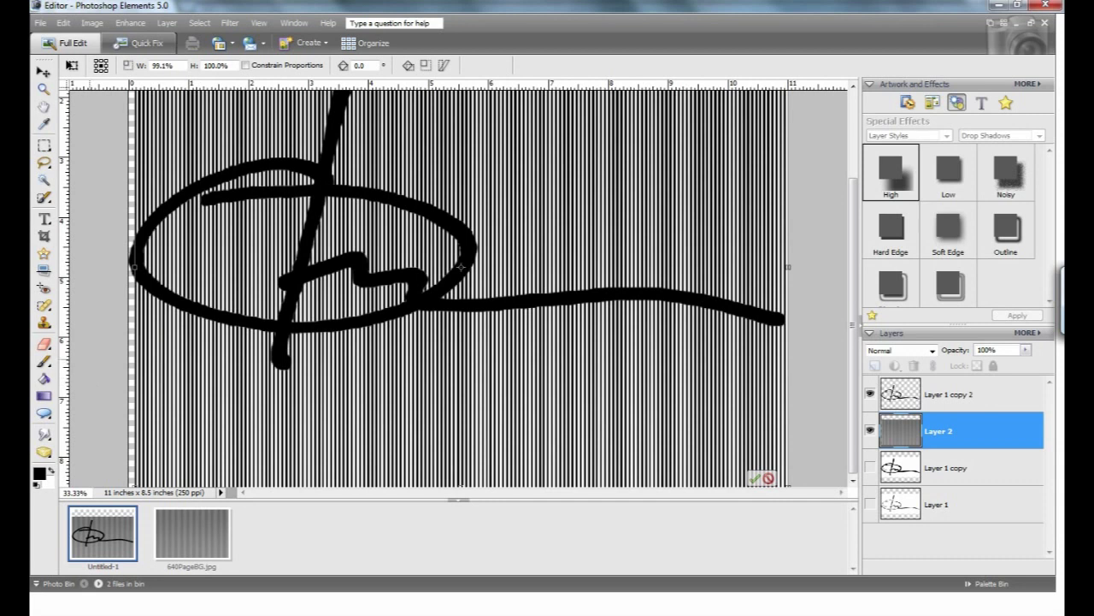
pyautogui.click(768, 478)
# Narrow the signature on Layer 1 copy 2 from both sides to 98.3% width, keeping its height at 100%.
pyautogui.doubleClick(961, 395)
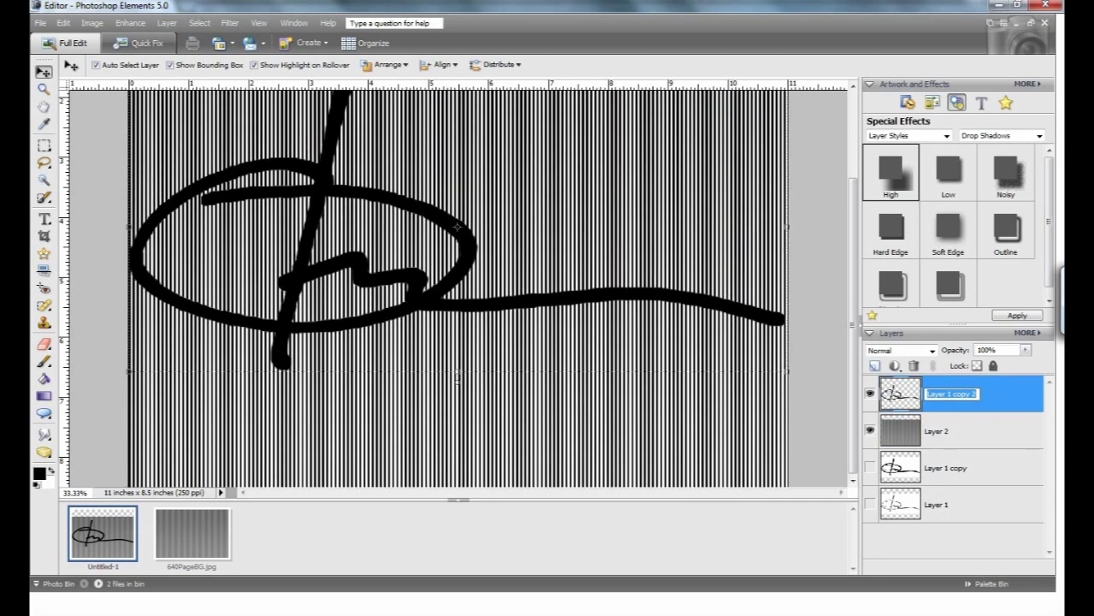
pyautogui.press('Return')
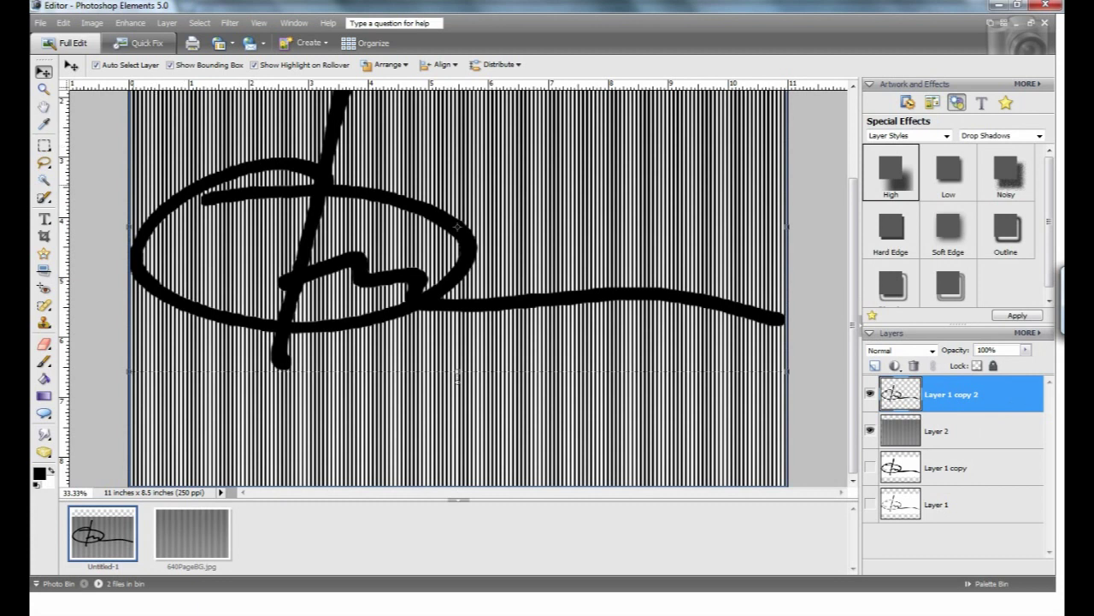
pyautogui.click(128, 227)
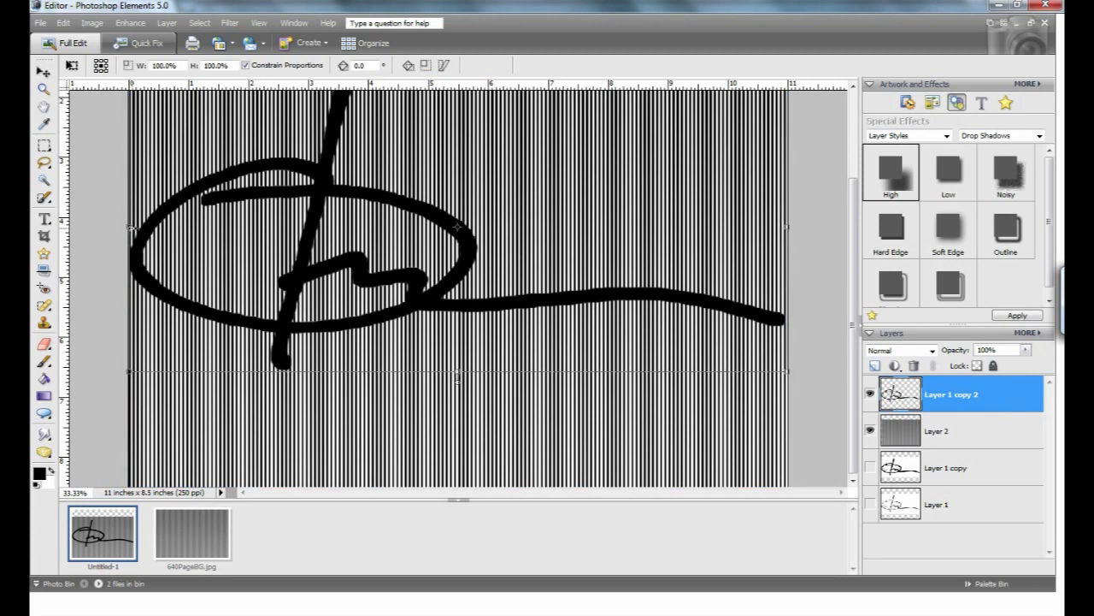
pyautogui.moveTo(132, 228); pyautogui.dragTo(136, 227)
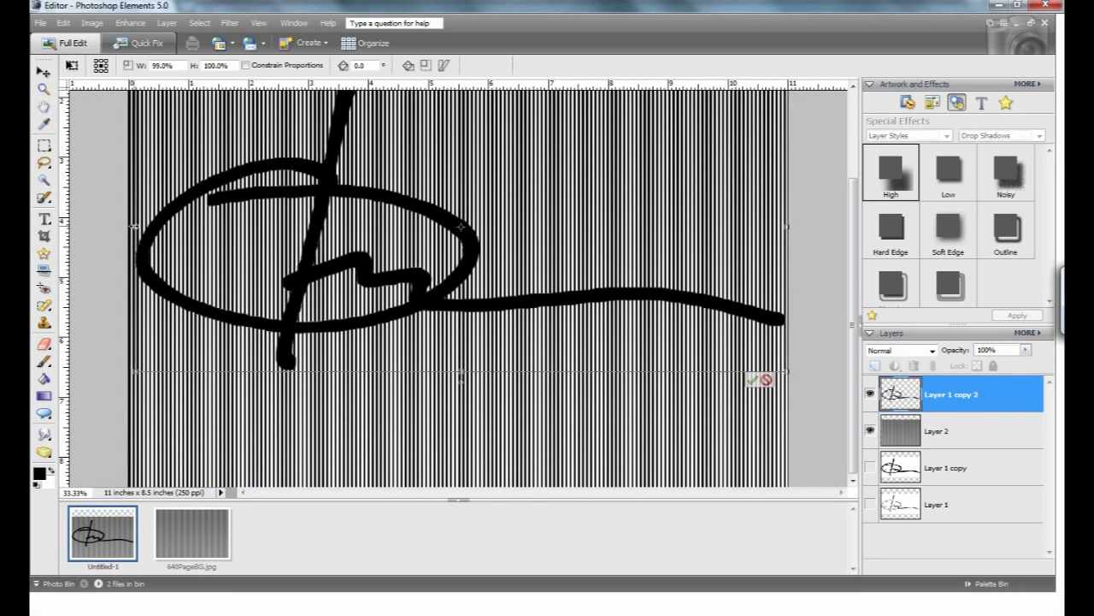
pyautogui.moveTo(787, 227); pyautogui.dragTo(781, 227)
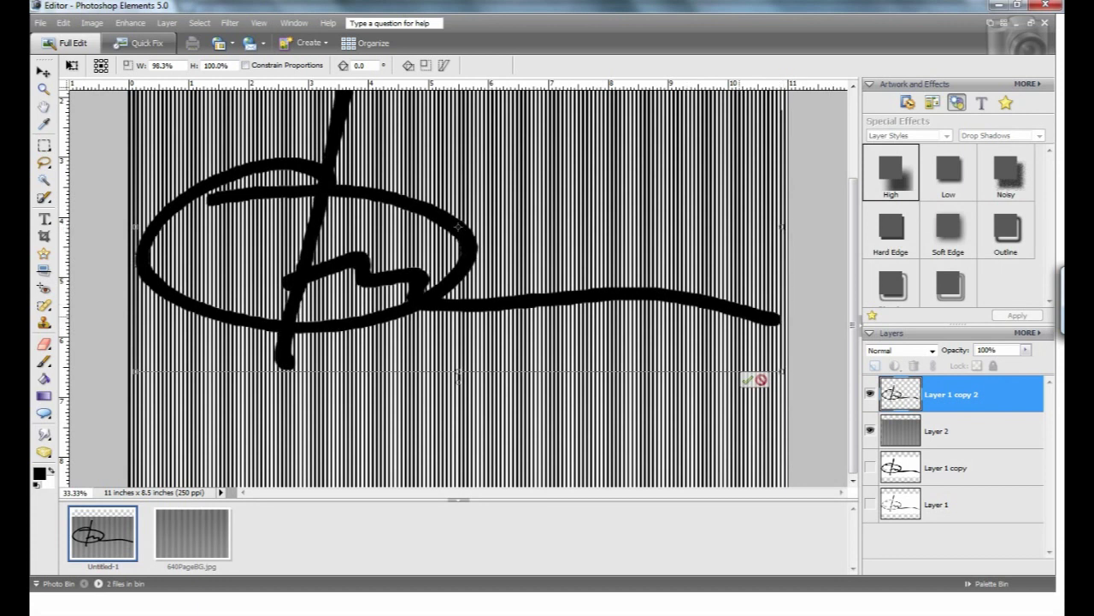
pyautogui.click(748, 378)
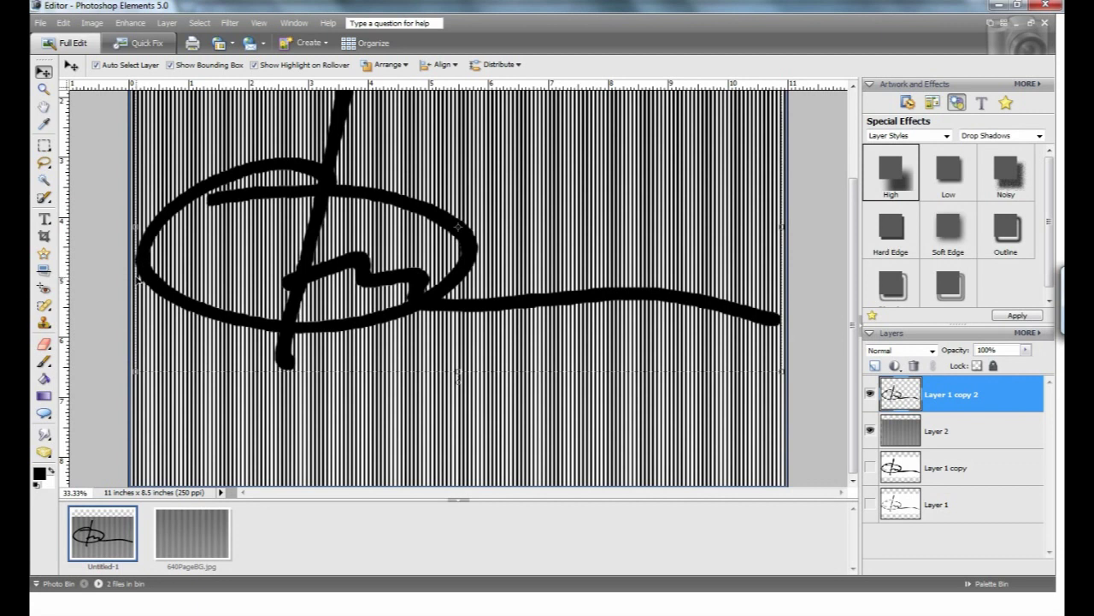
# Select the transparent area around the signature on Layer 1 copy 2 with the Magic Wand, and check the selection with Layer 2 temporarily hidden.
pyautogui.moveTo(855, 243)
pyautogui.mouseDown()
pyautogui.moveTo(871, 152)
pyautogui.moveTo(872, 193)
pyautogui.mouseUp()
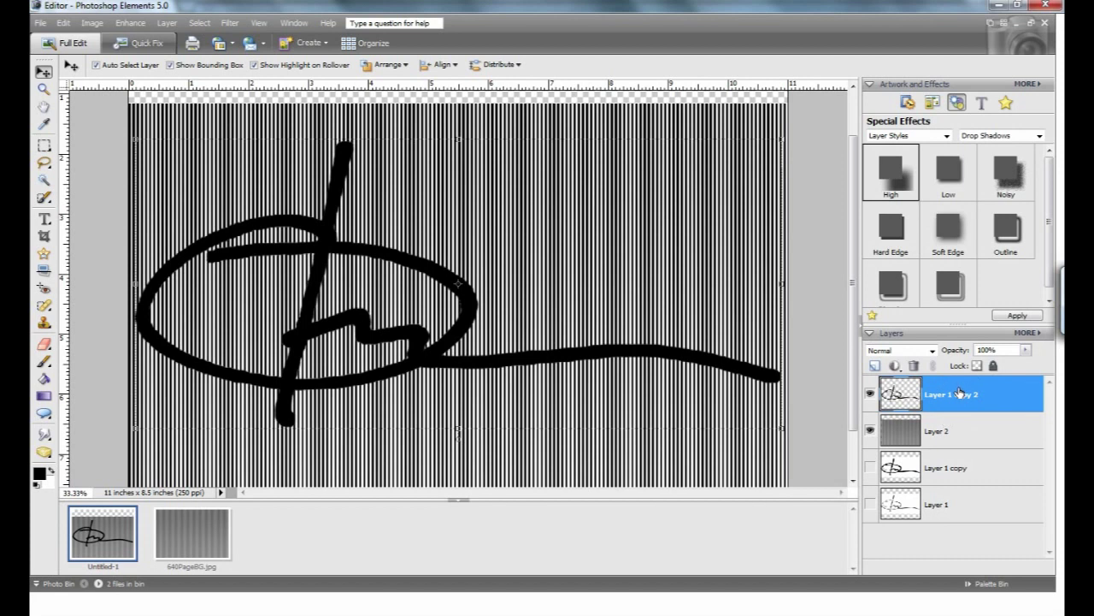
pyautogui.click(43, 181)
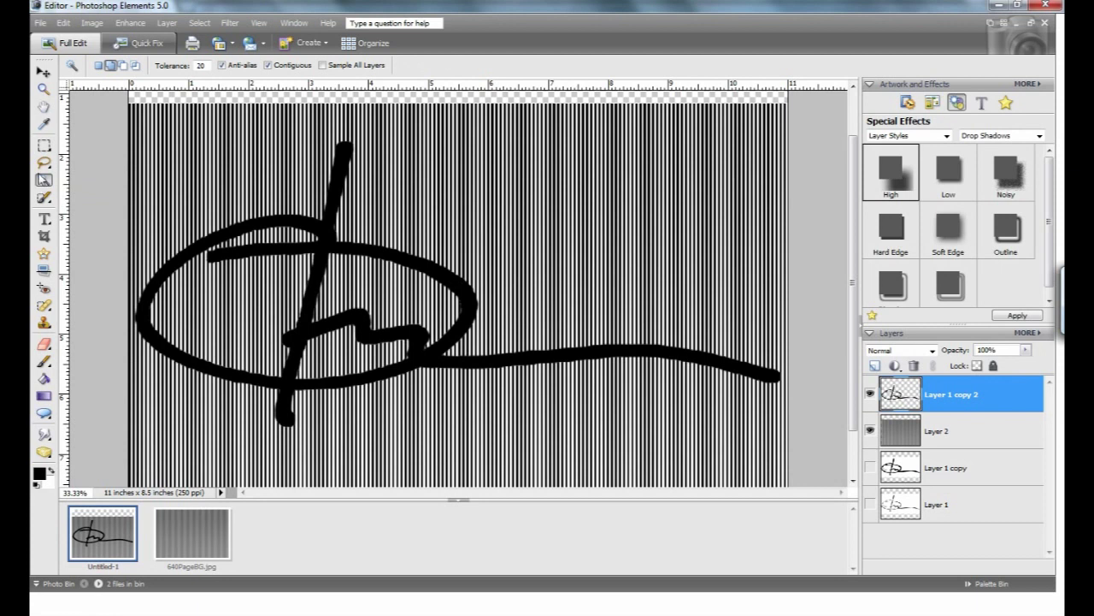
pyautogui.click(178, 179)
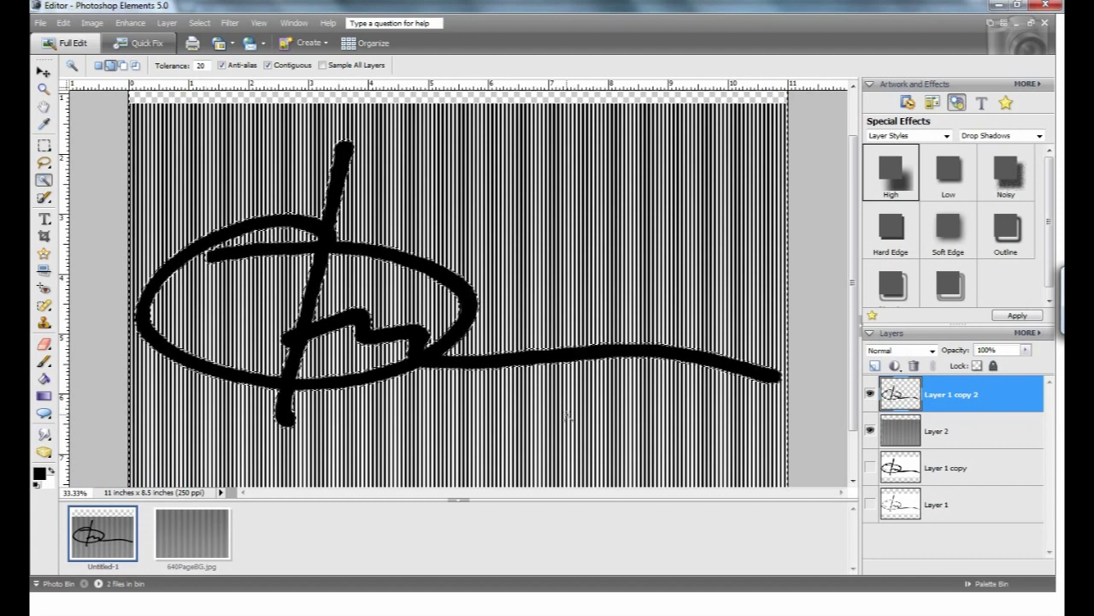
pyautogui.click(871, 431)
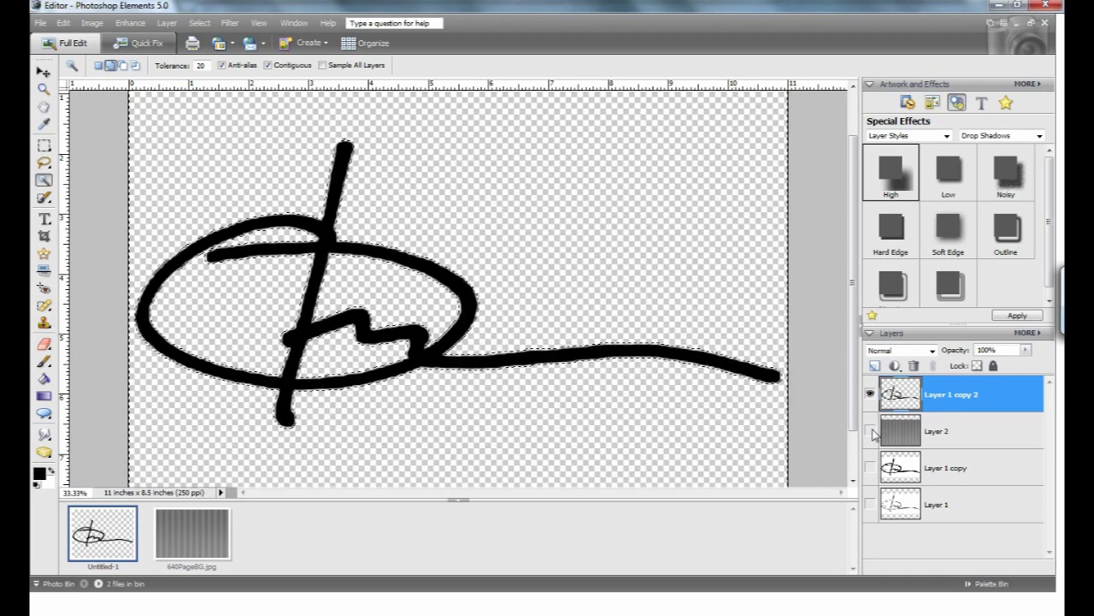
pyautogui.click(871, 432)
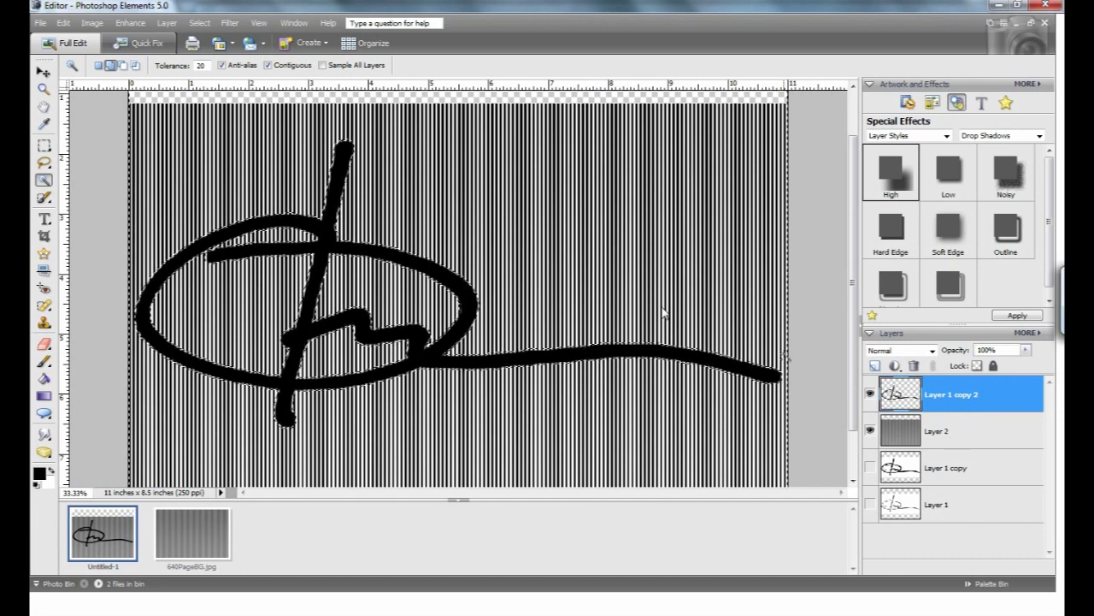
# Delete the selected area from the stripe pattern on Layer 2 so that stripes remain only within the signature shape.
pyautogui.doubleClick(961, 436)
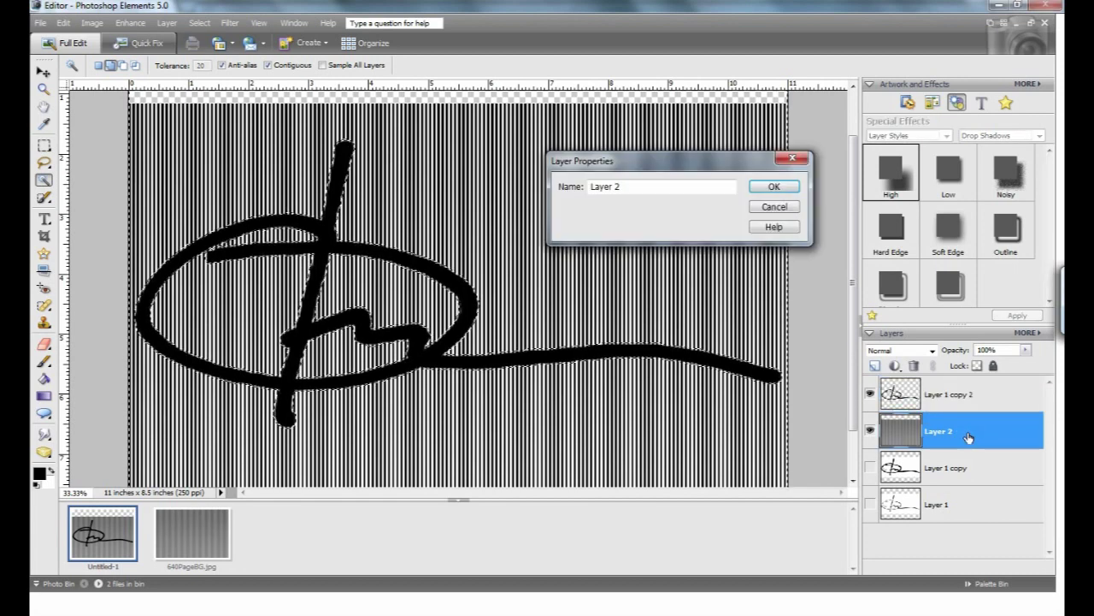
pyautogui.click(775, 207)
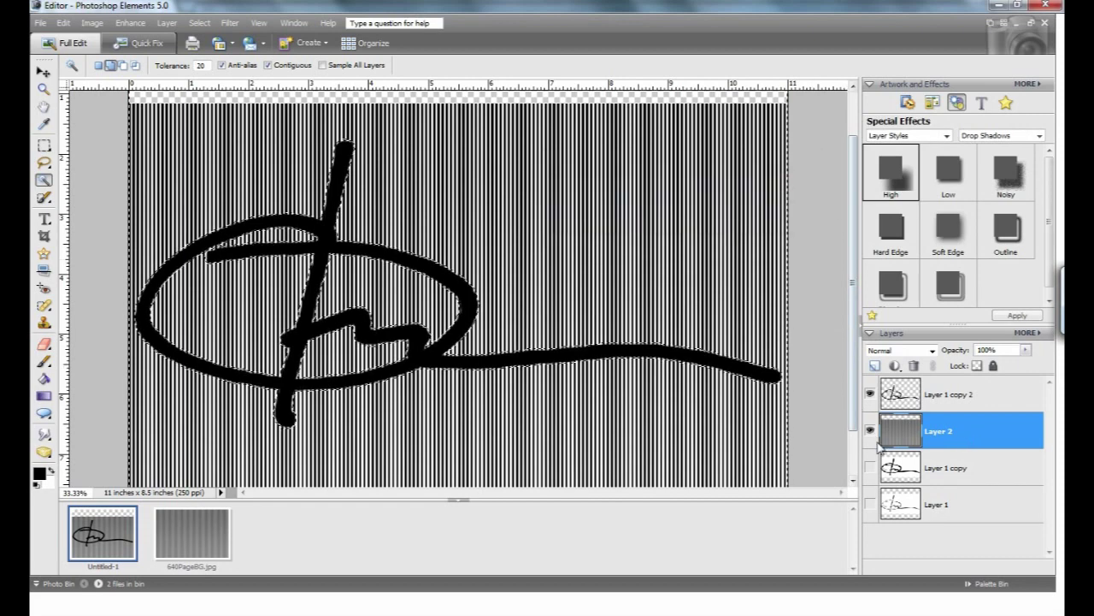
pyautogui.click(64, 23)
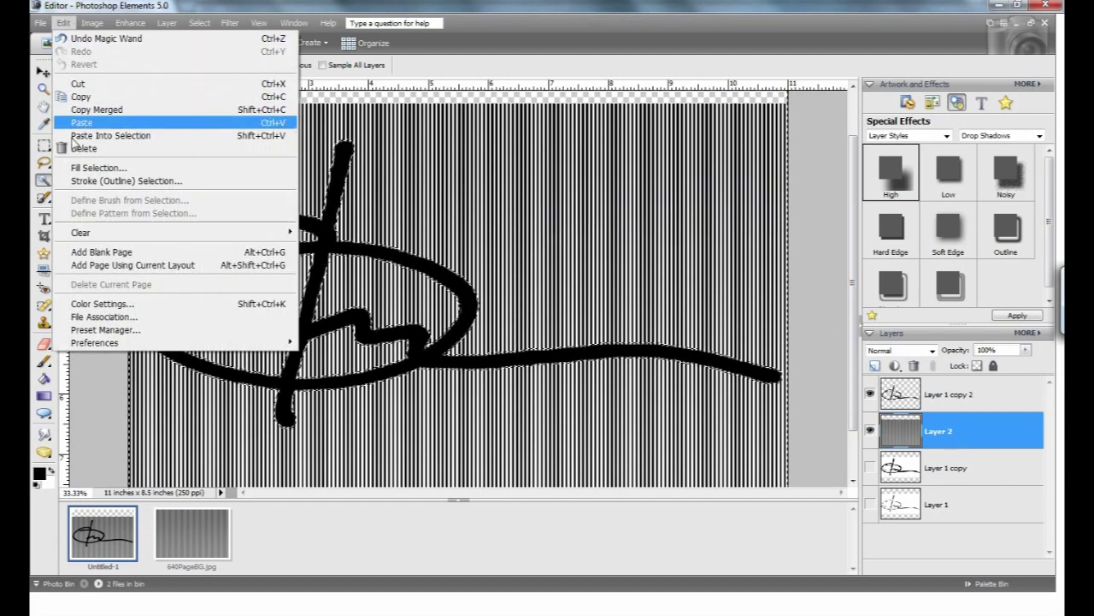
pyautogui.click(79, 153)
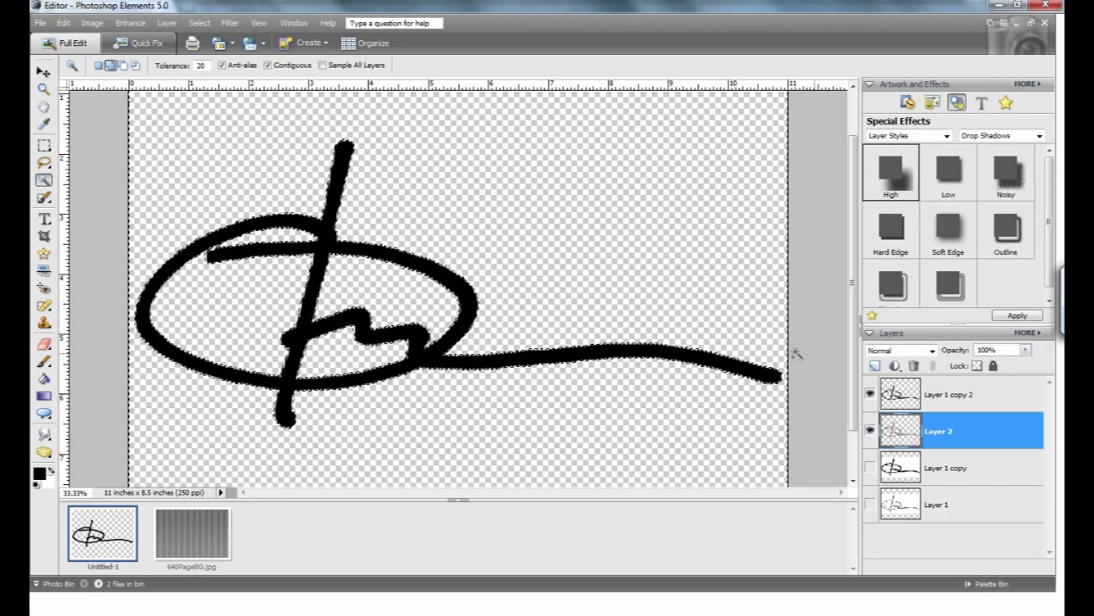
# Hide the solid black signature layer, Layer 1 copy 2, and clear the selection.
pyautogui.click(957, 398)
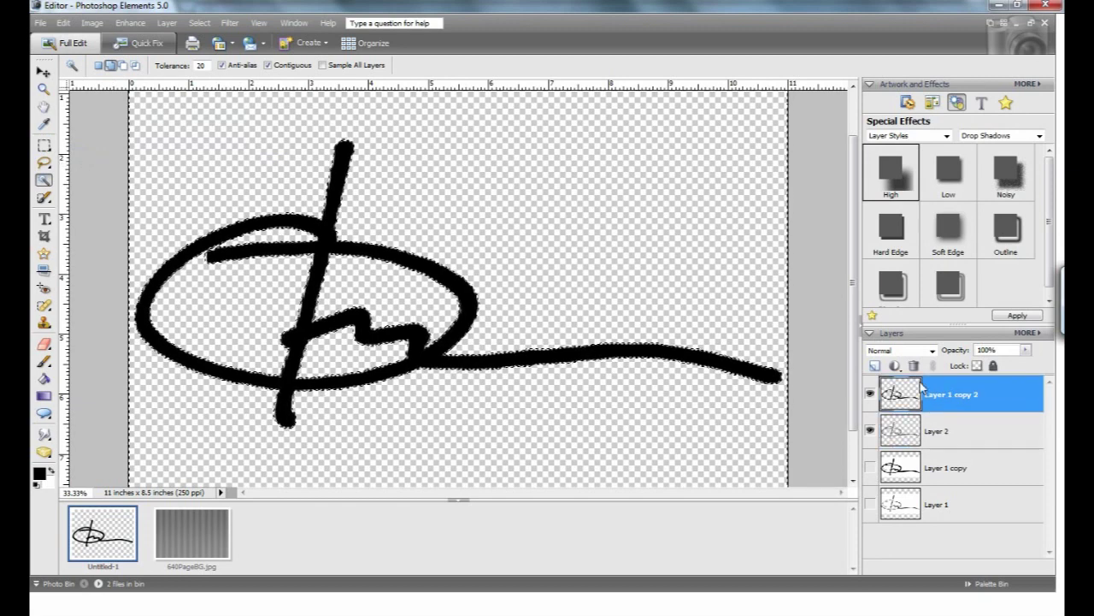
pyautogui.click(870, 395)
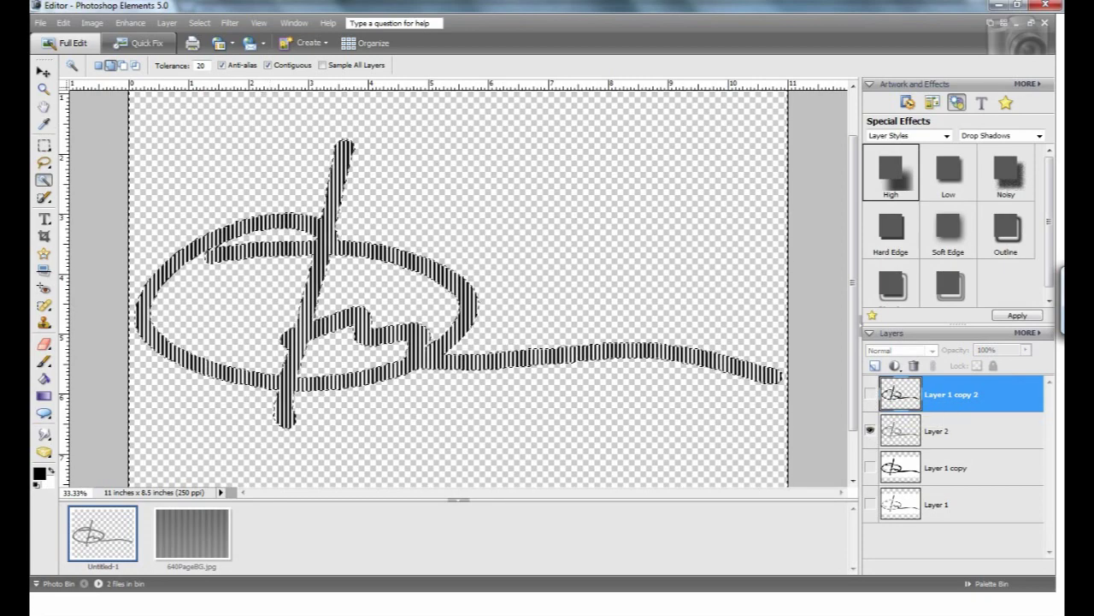
pyautogui.click(44, 147)
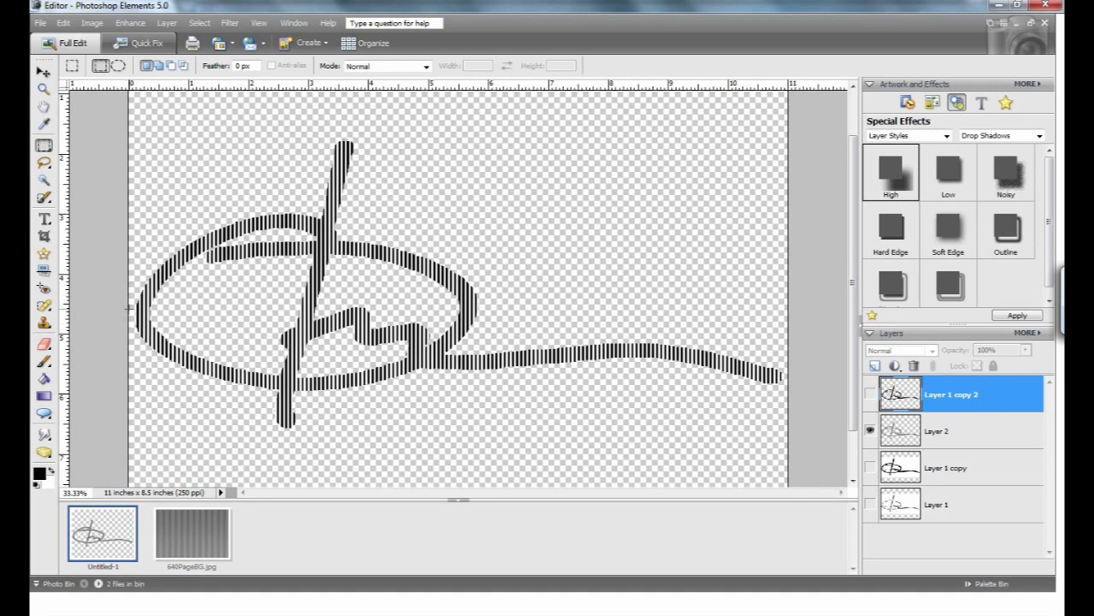
# Narrow the striped signature on Layer 2 from both sides to 92.9% width, keeping its height at 100%.
pyautogui.click(43, 73)
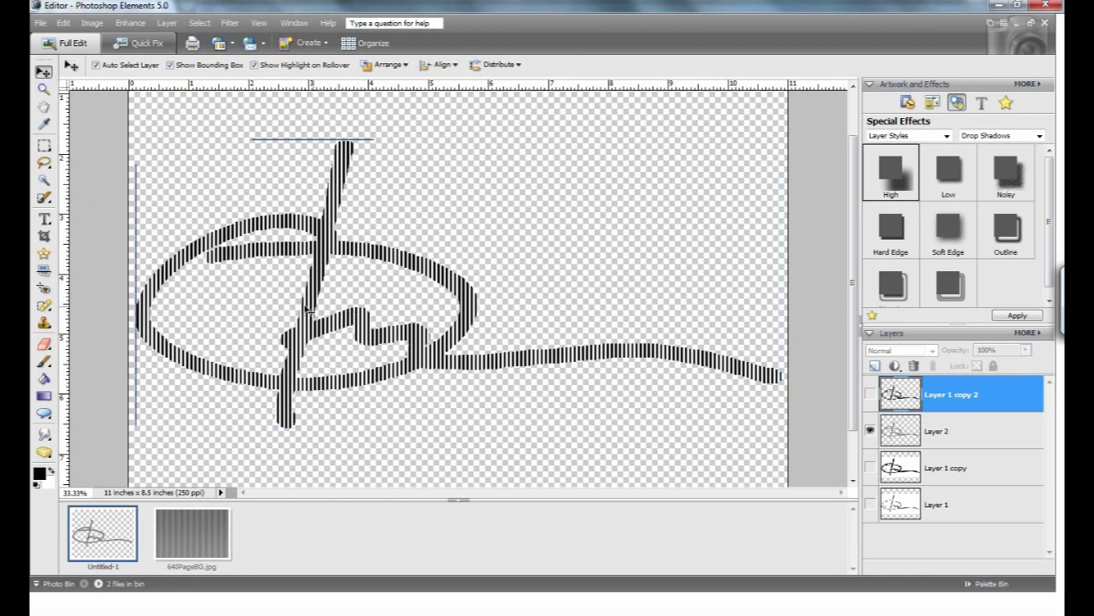
pyautogui.click(153, 294)
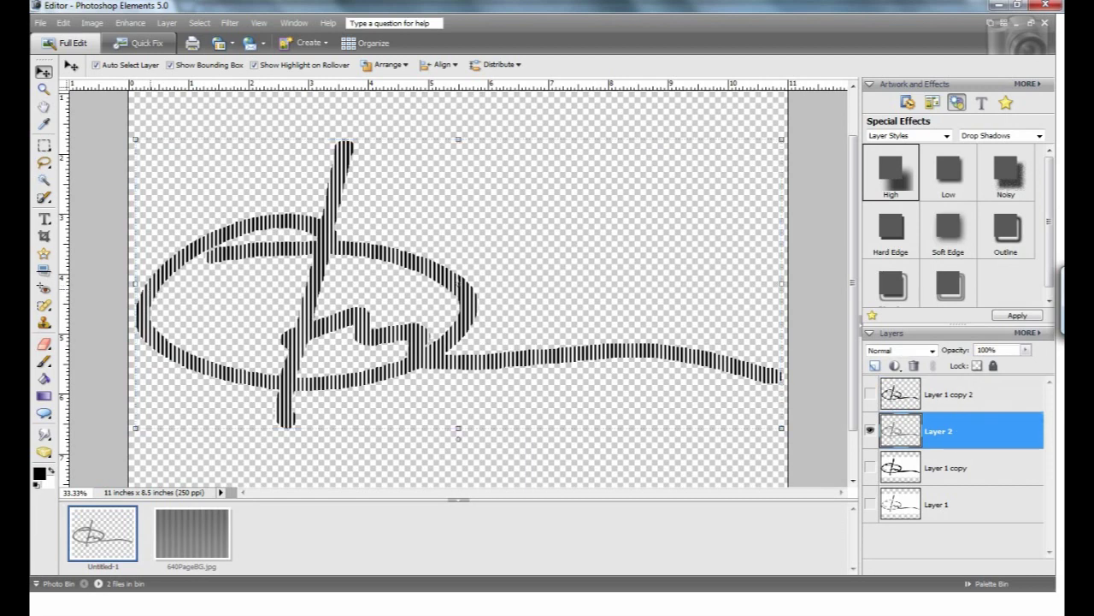
pyautogui.moveTo(135, 283); pyautogui.dragTo(159, 283)
pyautogui.moveTo(782, 283); pyautogui.dragTo(764, 283)
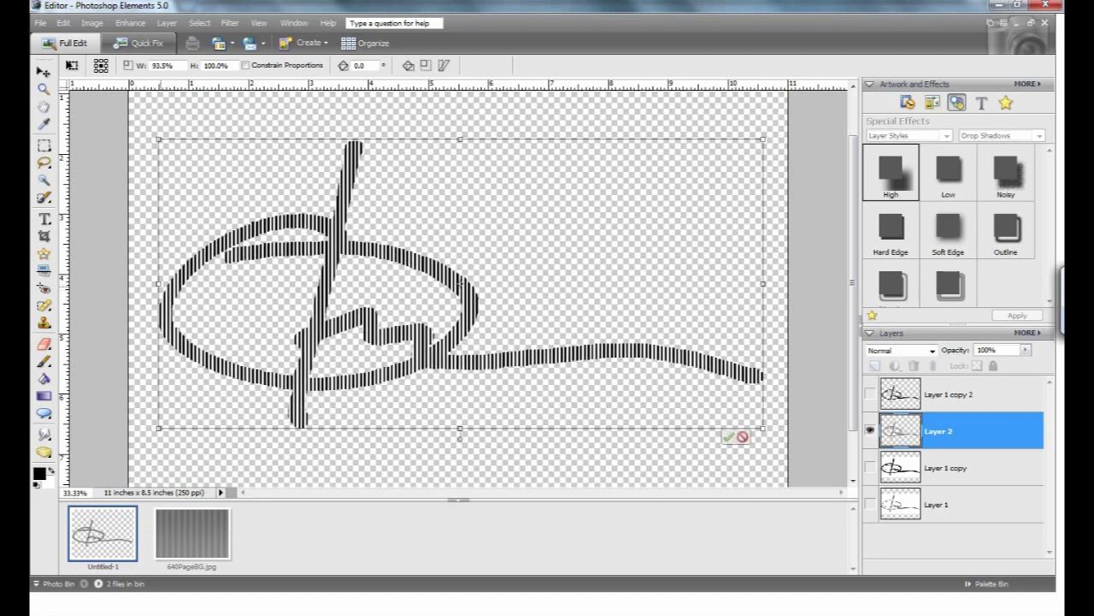
pyautogui.moveTo(159, 283); pyautogui.dragTo(162, 283)
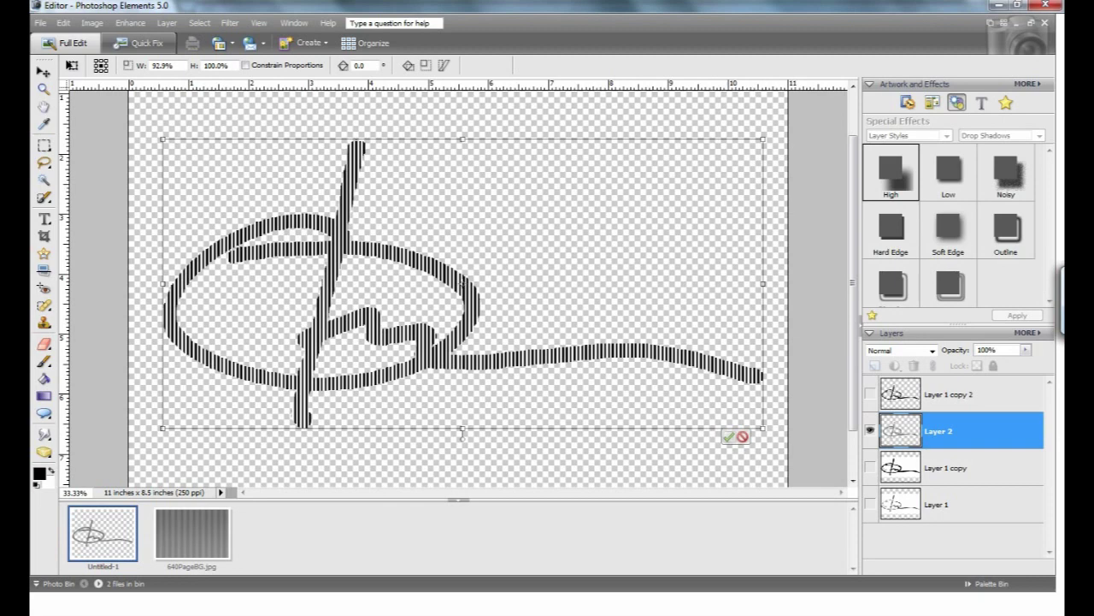
pyautogui.click(728, 439)
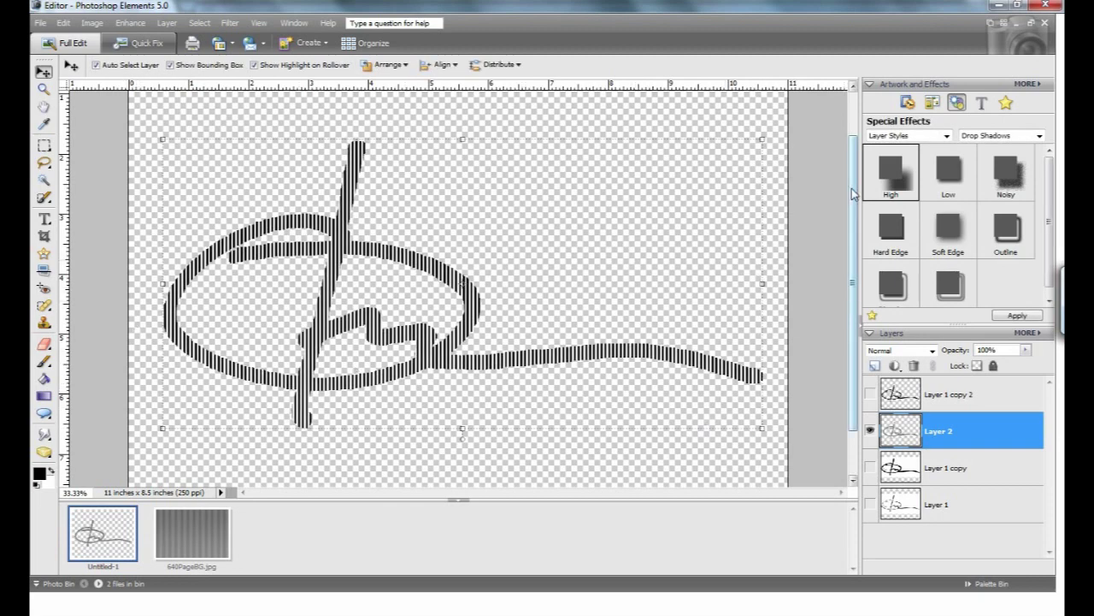
# Bring up the file commands for the striped signature document.
pyautogui.moveTo(853, 193); pyautogui.dragTo(848, 130)
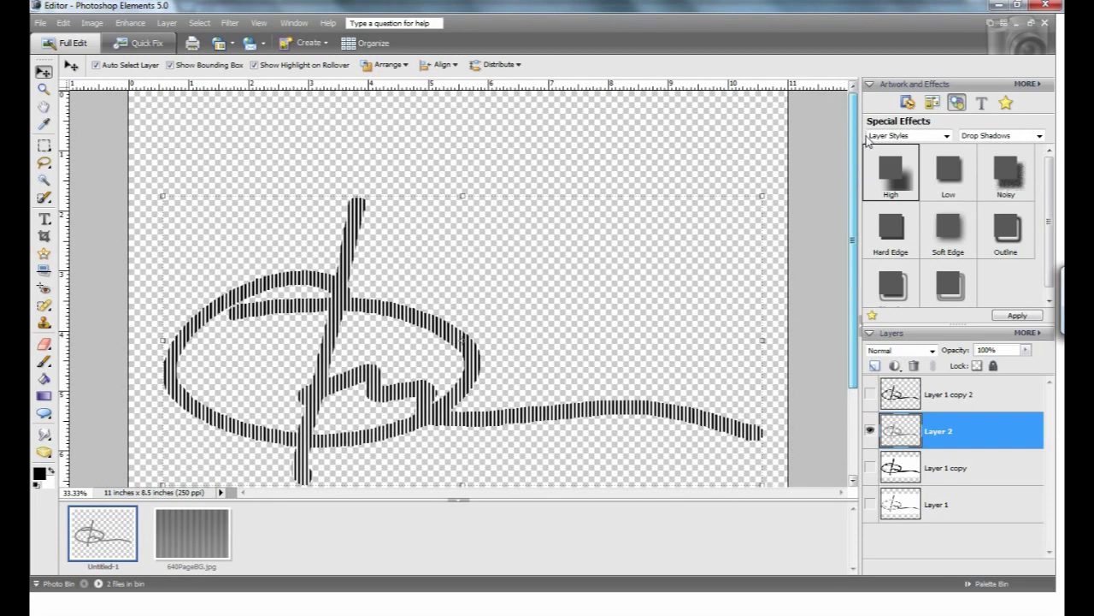
pyautogui.click(40, 23)
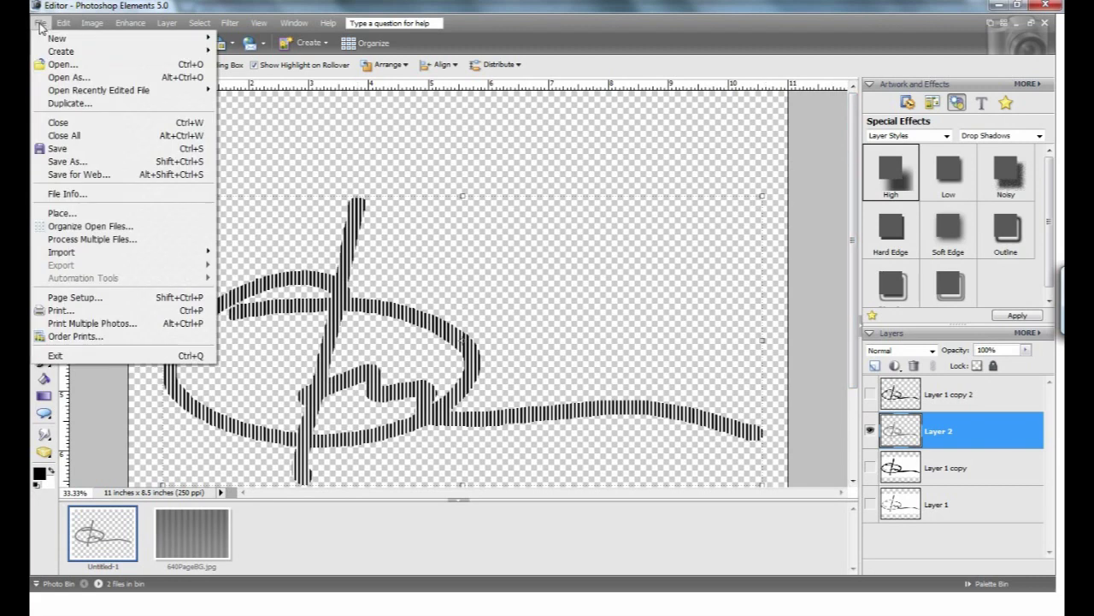